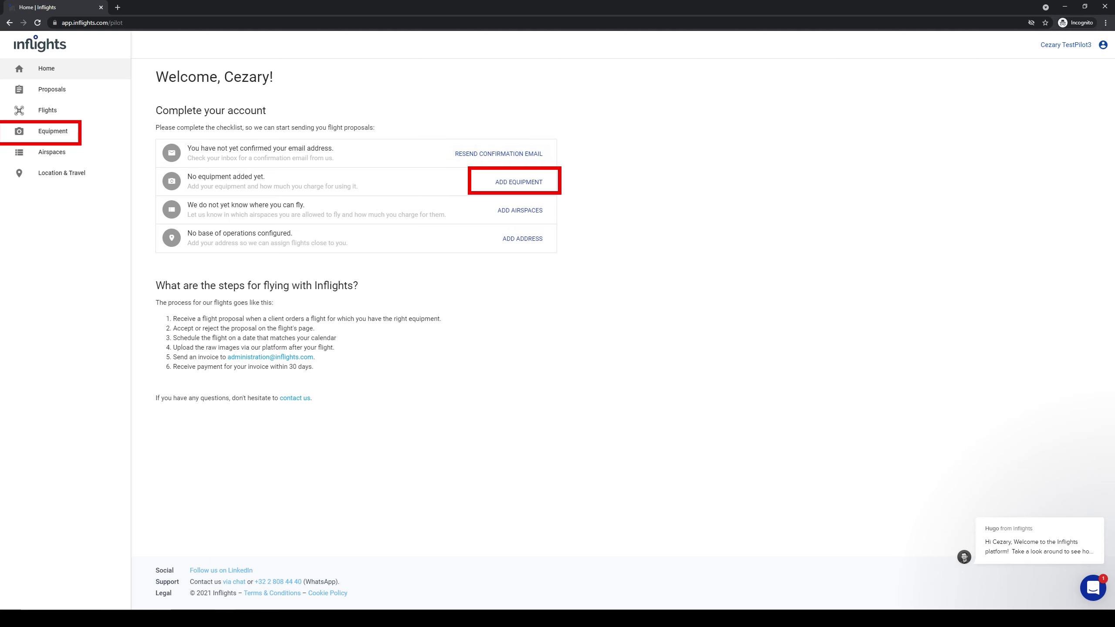
Add the DJI Phantom 4 RTK to the pilot's drones and payloads with a full-day price of 700 EUR
left_click(518, 181)
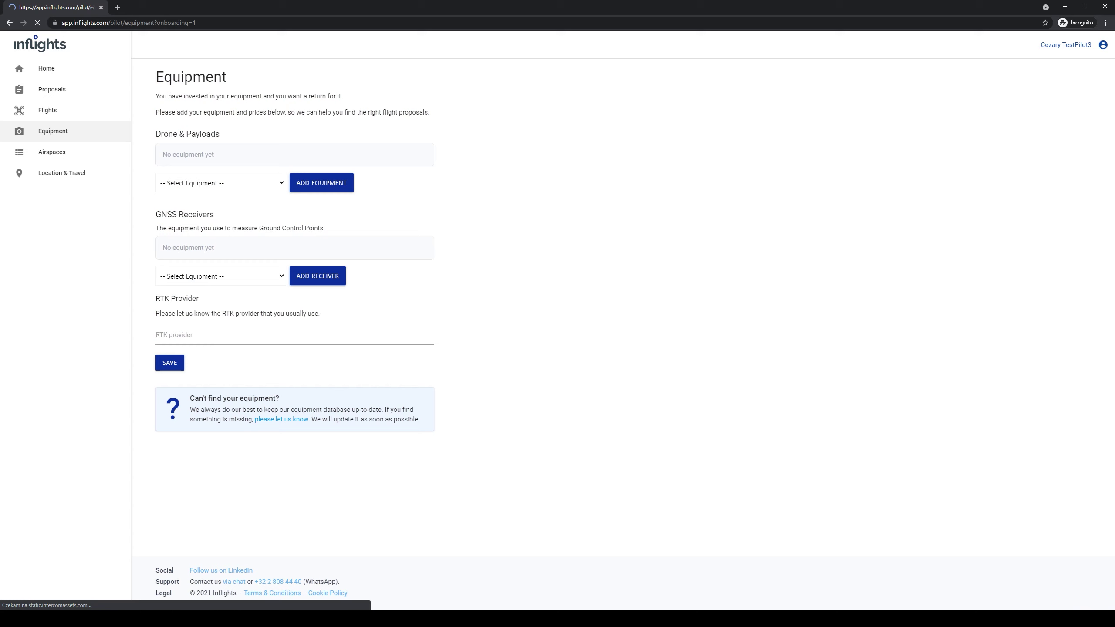
left_click(221, 182)
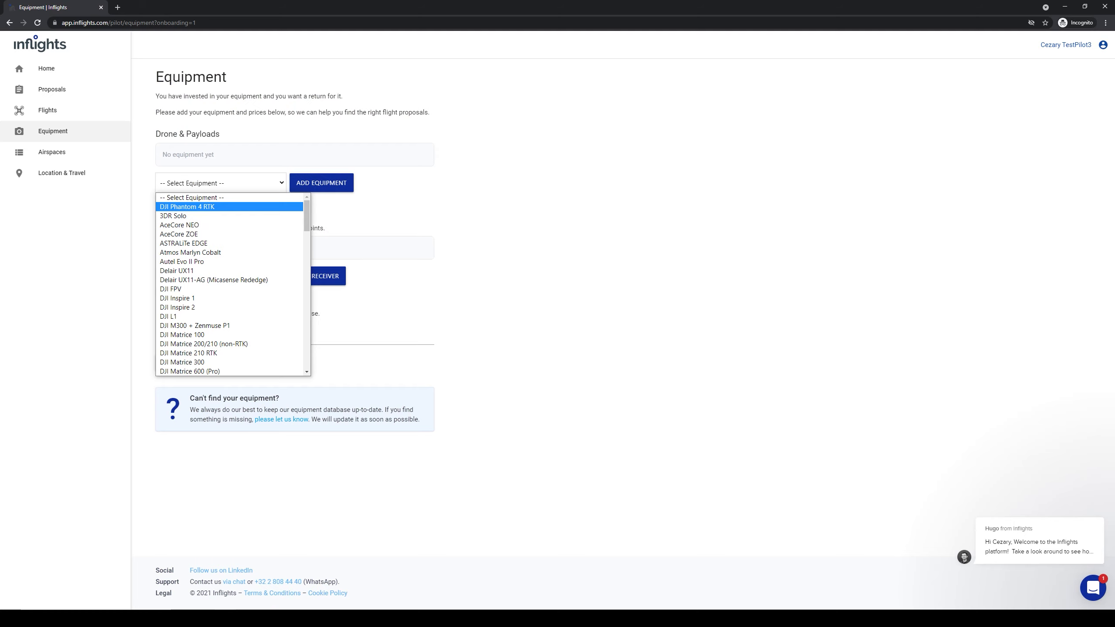
left_click(187, 207)
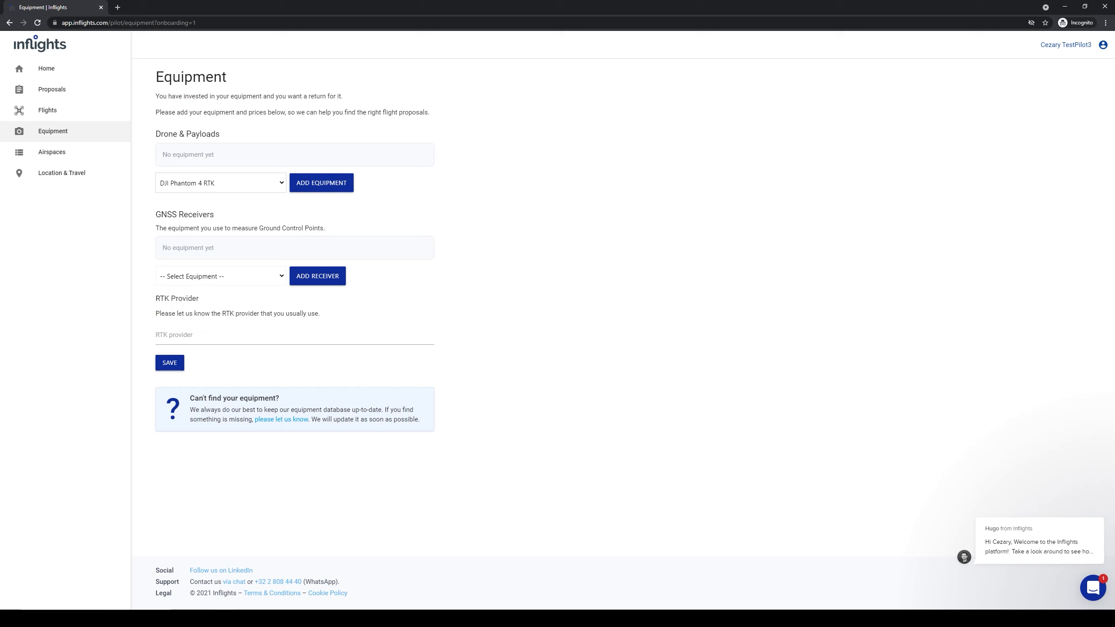
left_click(321, 183)
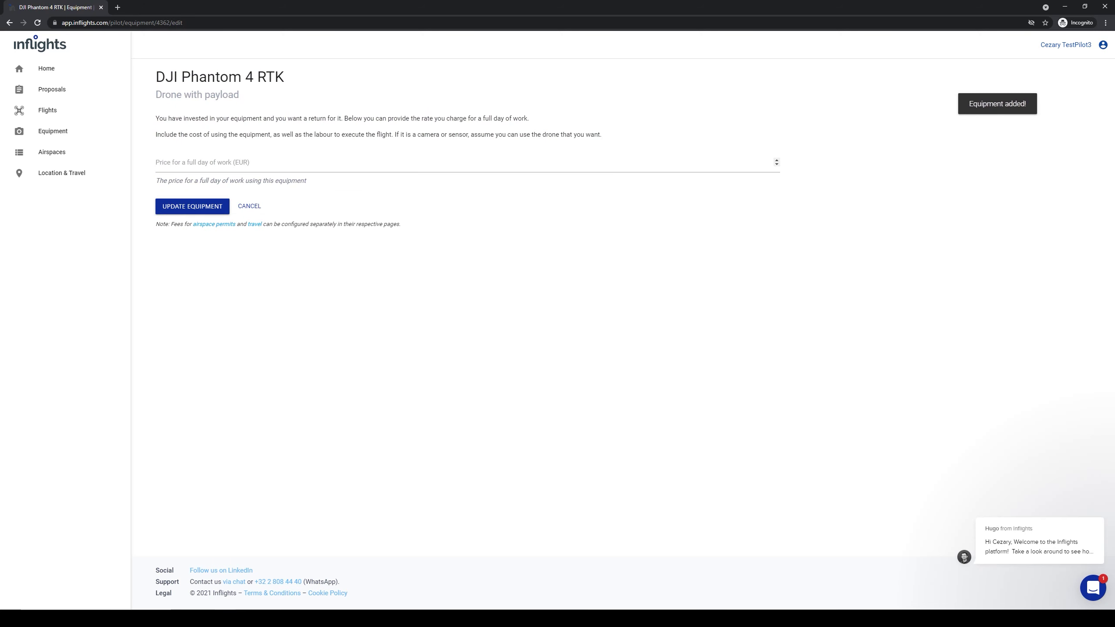
left_click(156, 162)
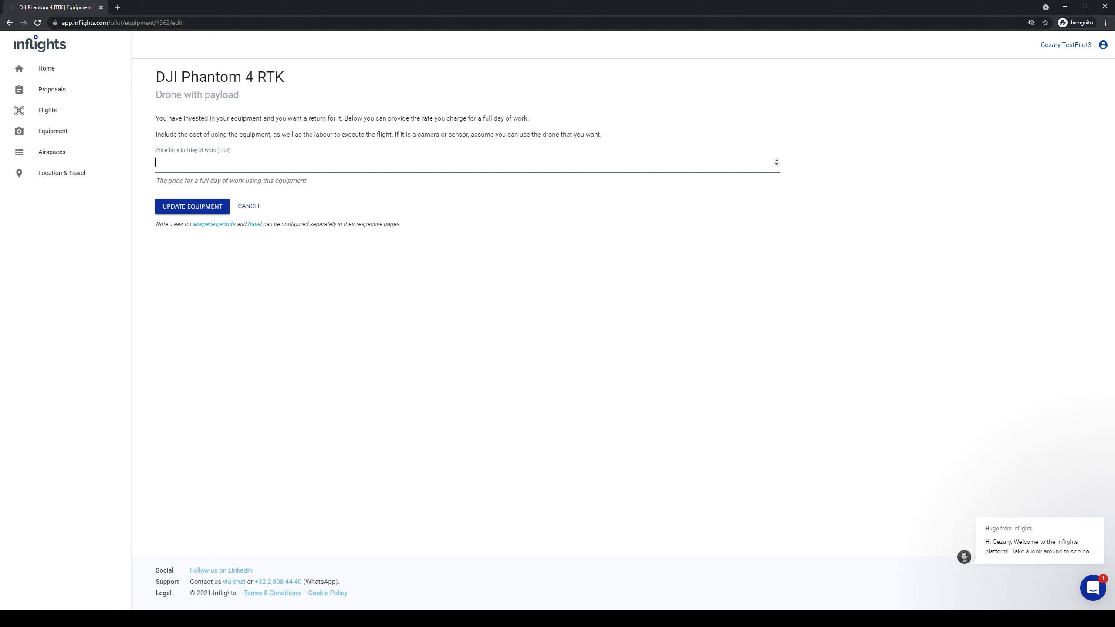
type("700")
key("Return")
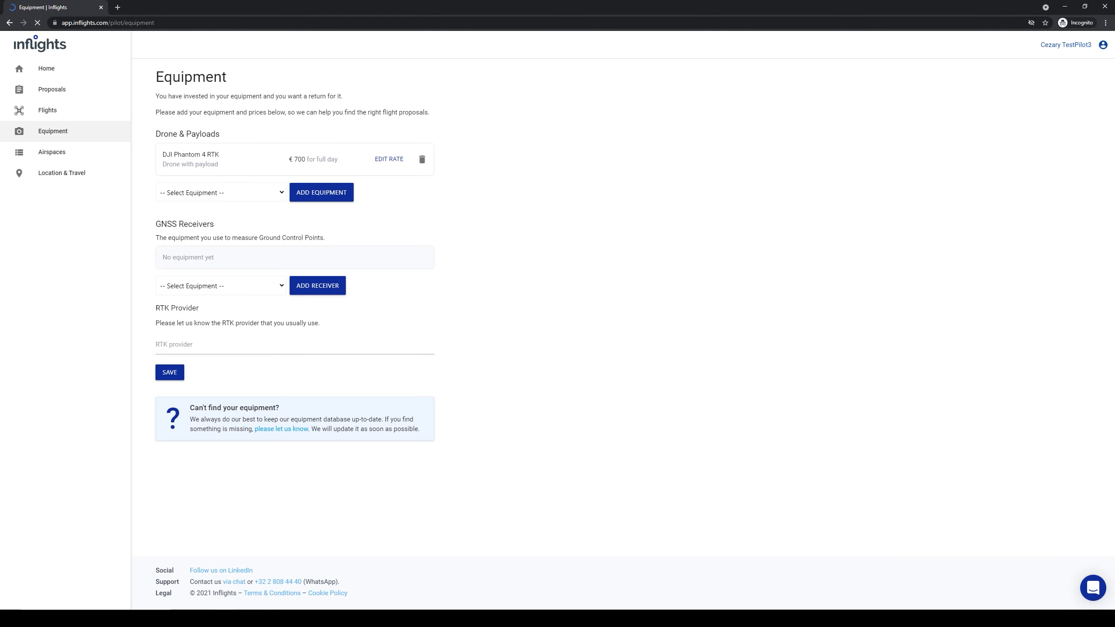
Add the DJI Mavic 2 Pro to the drones and payloads with a full-day price of 500 EUR
left_click(220, 192)
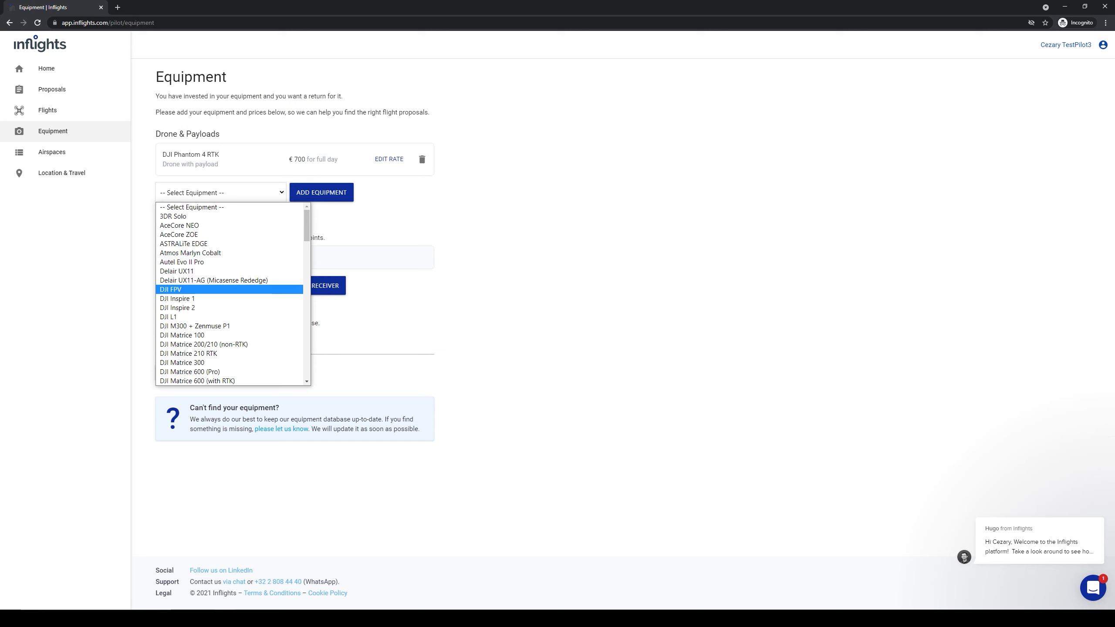
scroll(229, 294, "down", 3)
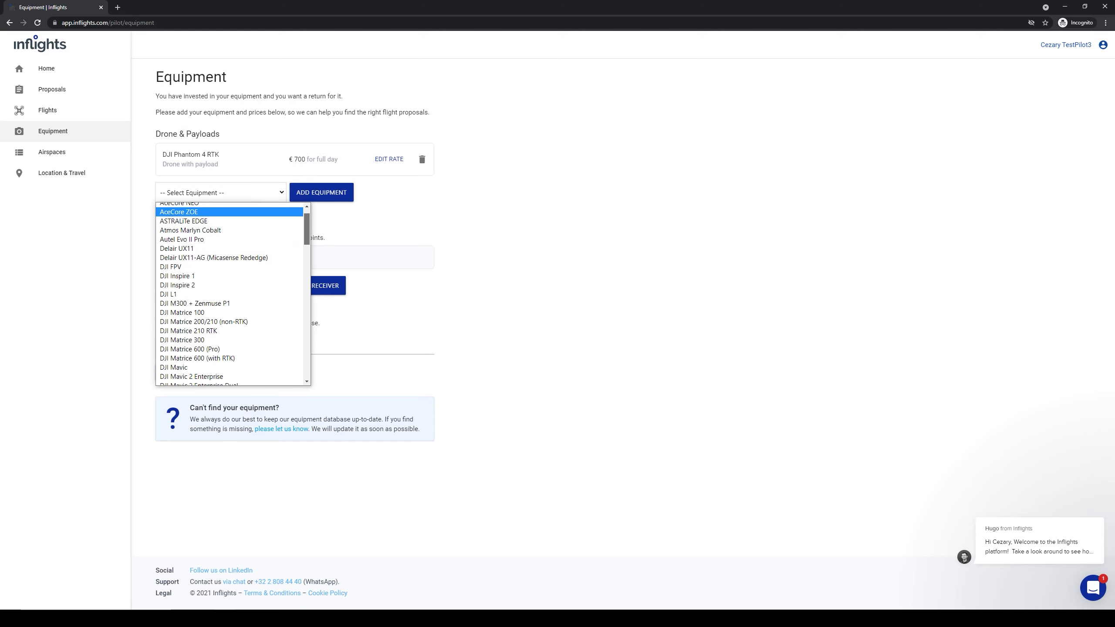
scroll(229, 294, "down", 5)
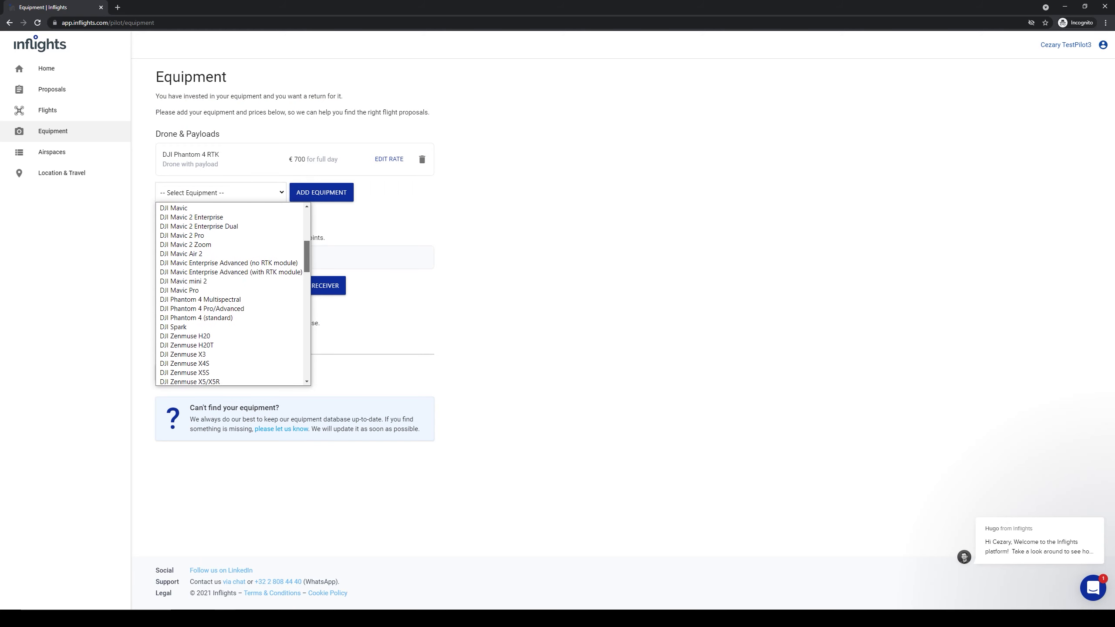
scroll(229, 268, "up", 2)
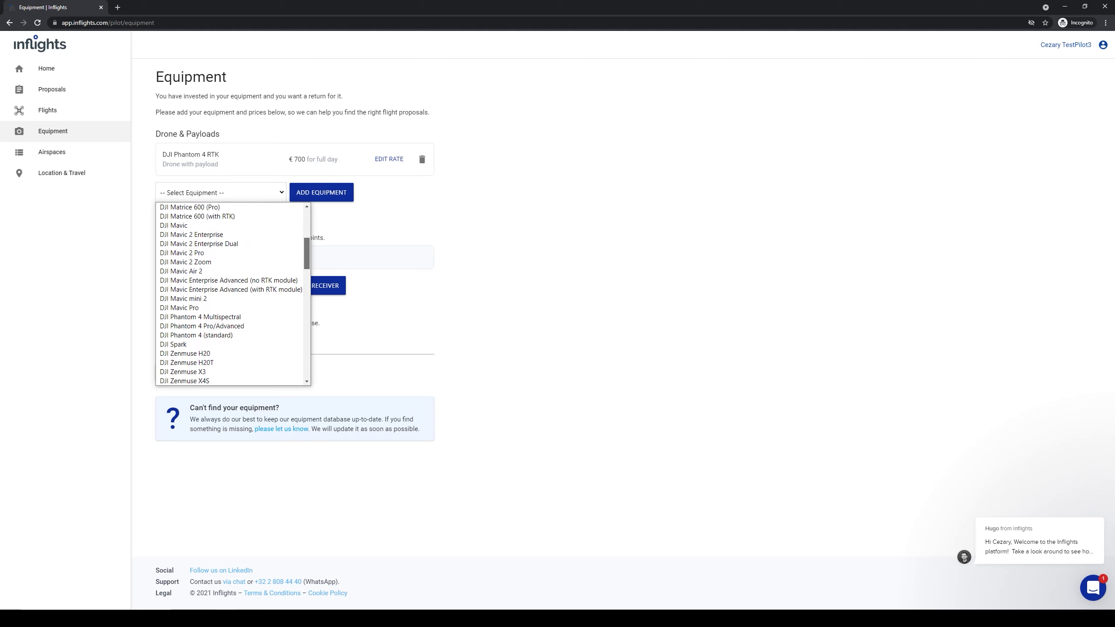
left_click(229, 268)
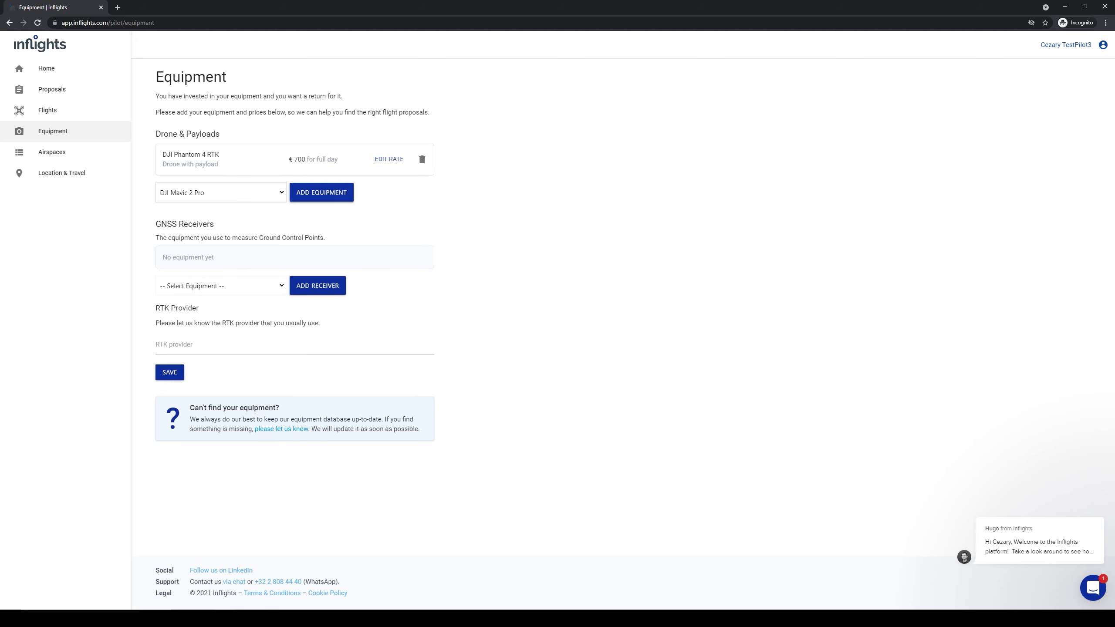
left_click(322, 193)
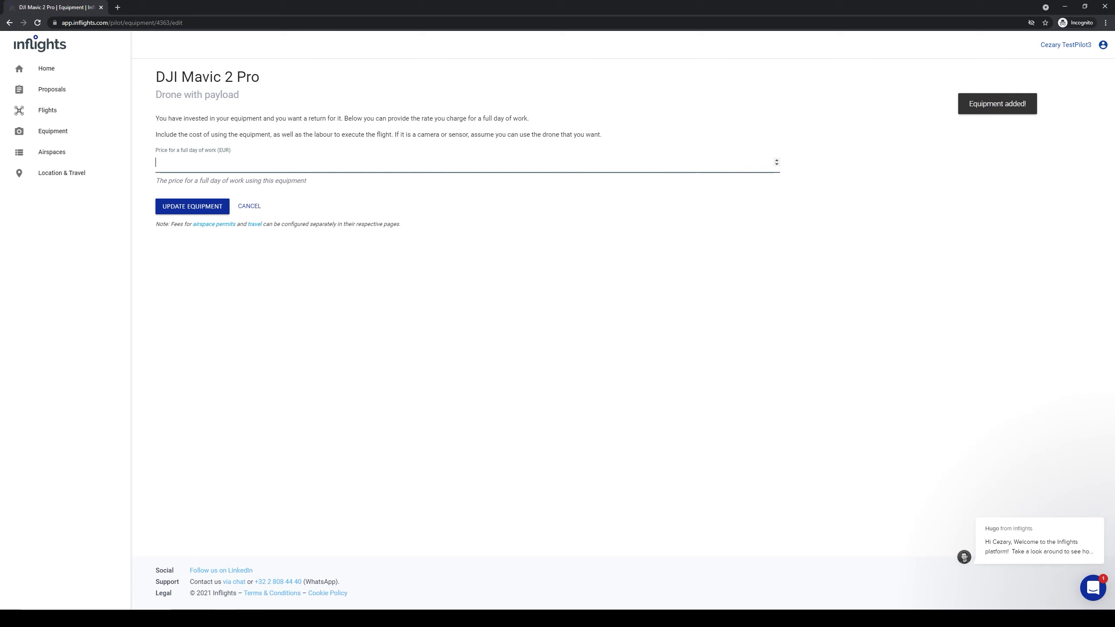
type("500")
key("Return")
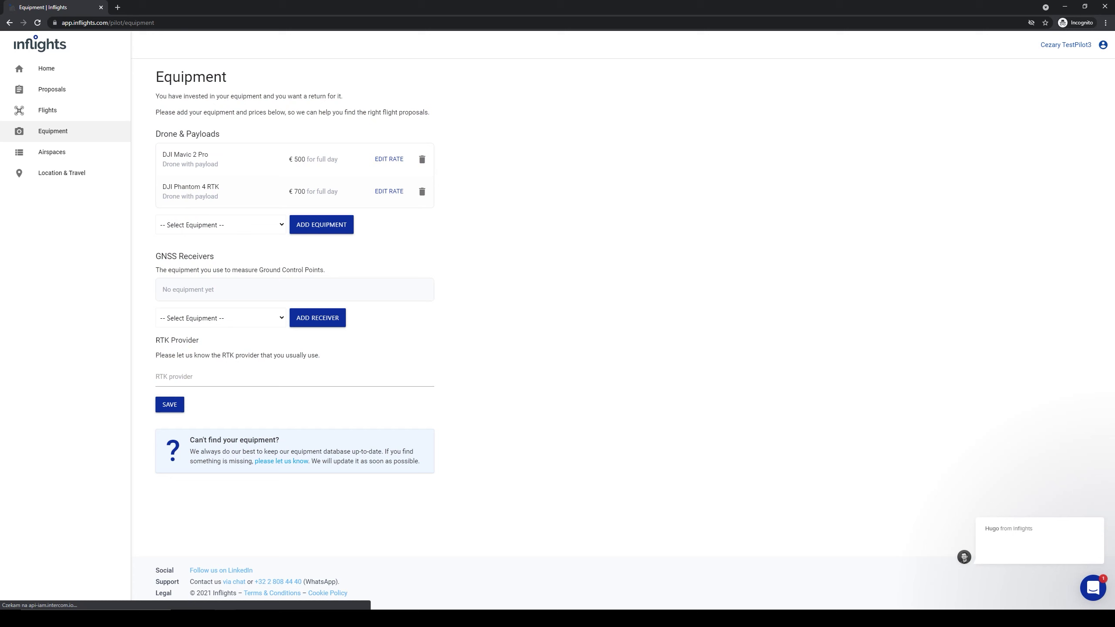
Add the senseFly eBee X (PPK) to the drones and payloads with a full-day price of 1000 EUR
left_click(221, 224)
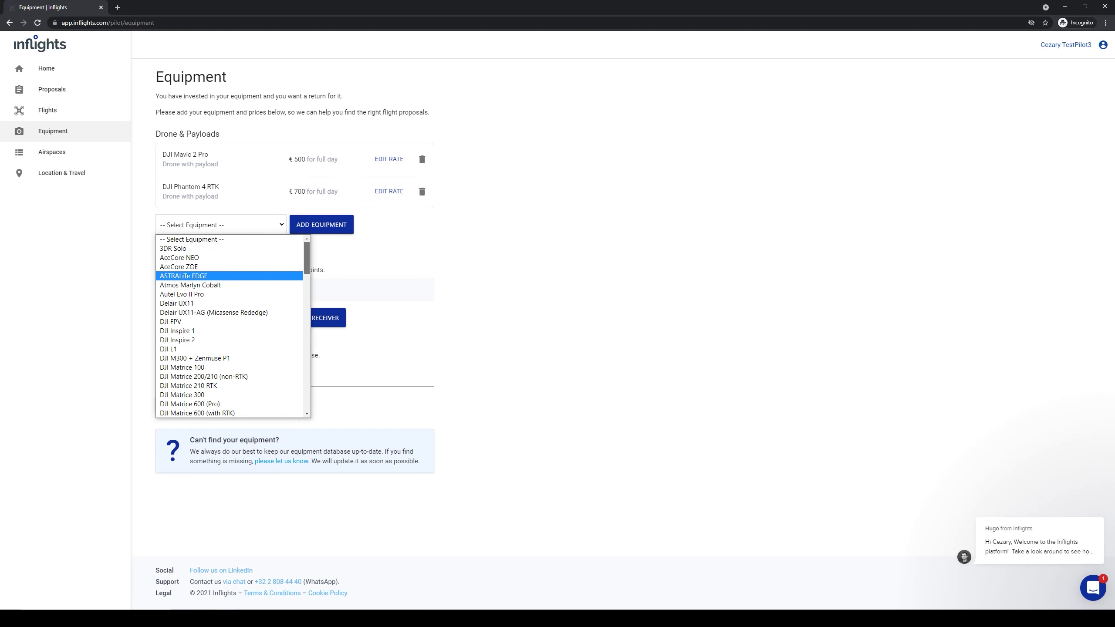
scroll(233, 325, "down", 8)
scroll(233, 325, "down", 10)
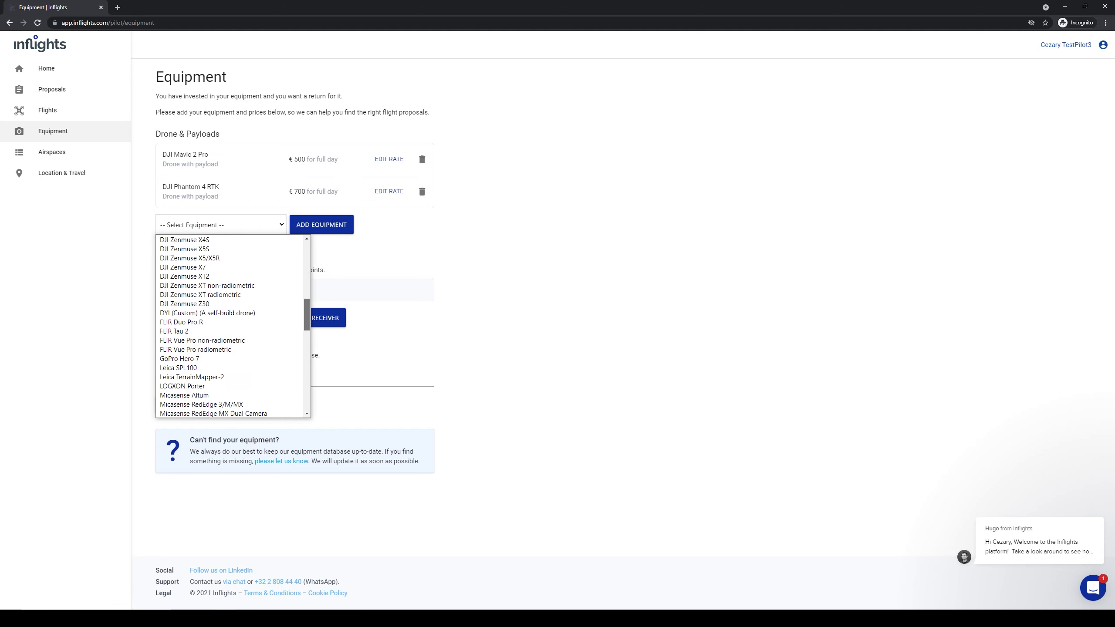
scroll(232, 325, "down", 3)
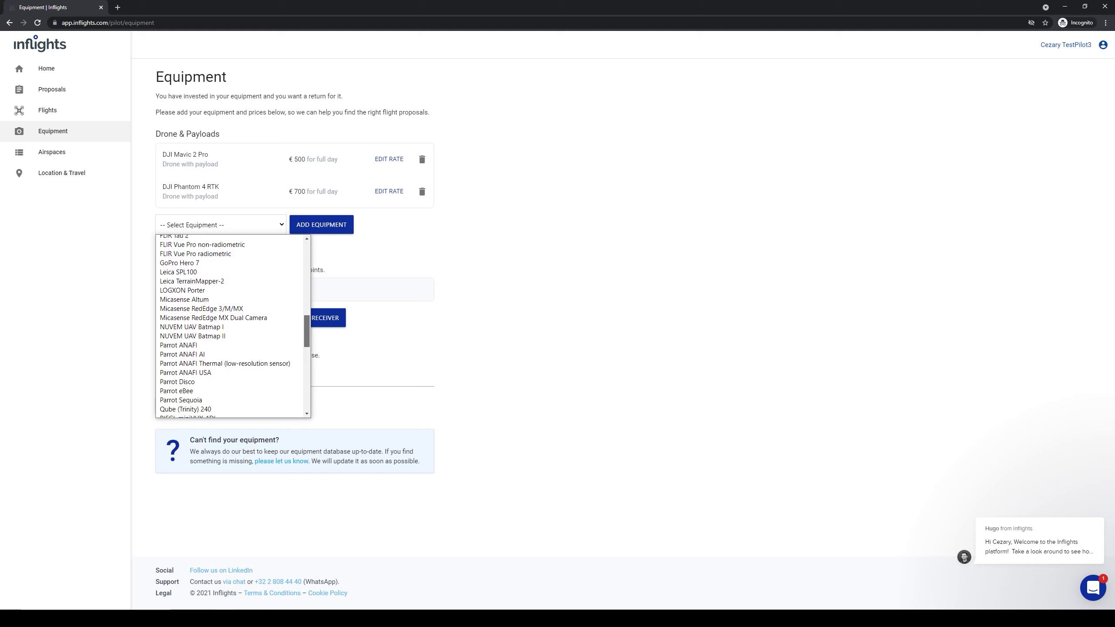
scroll(232, 325, "down", 5)
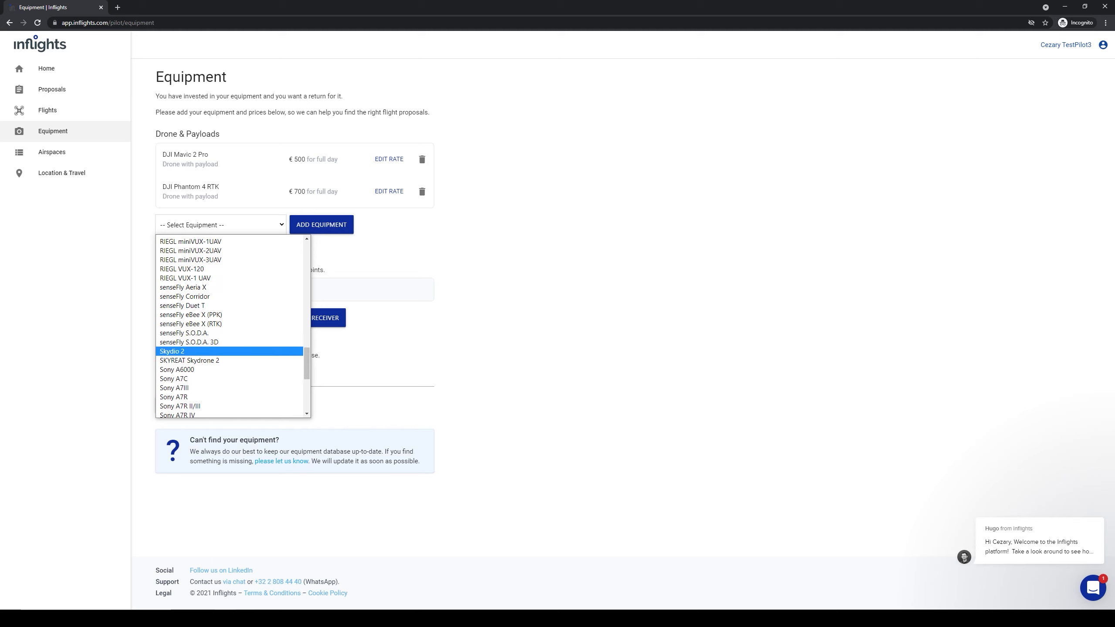
left_click(191, 315)
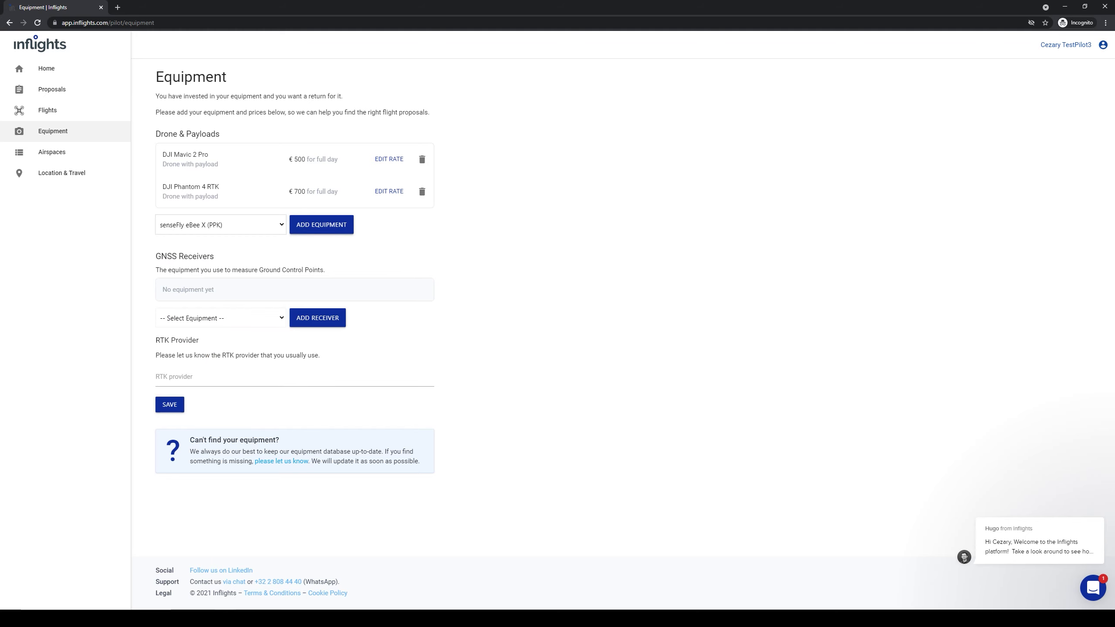
left_click(321, 224)
type("1000")
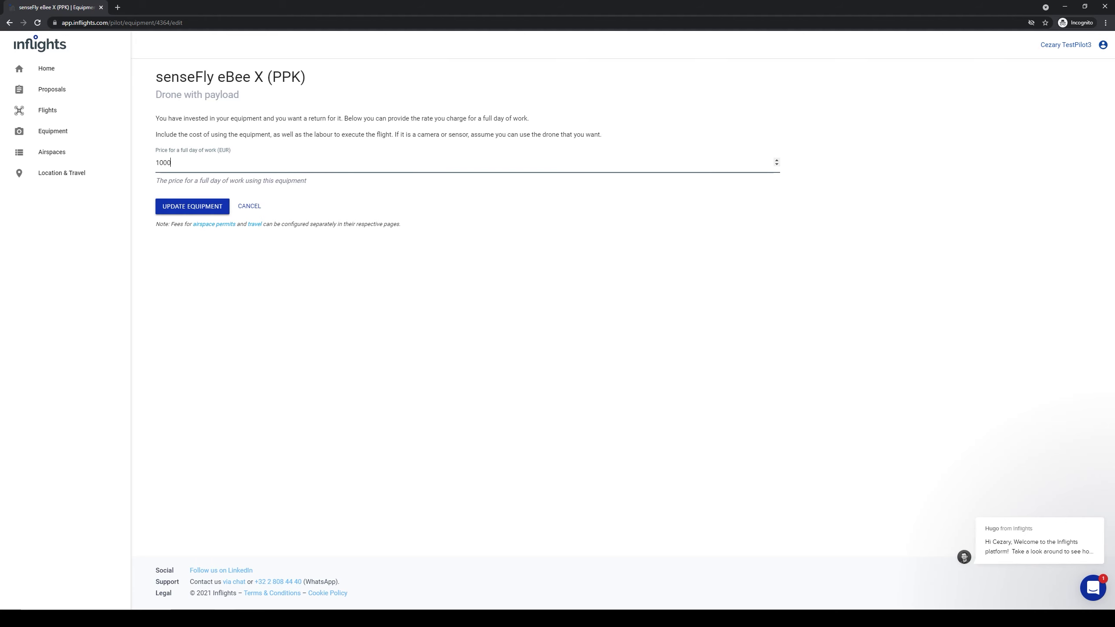
left_click(192, 206)
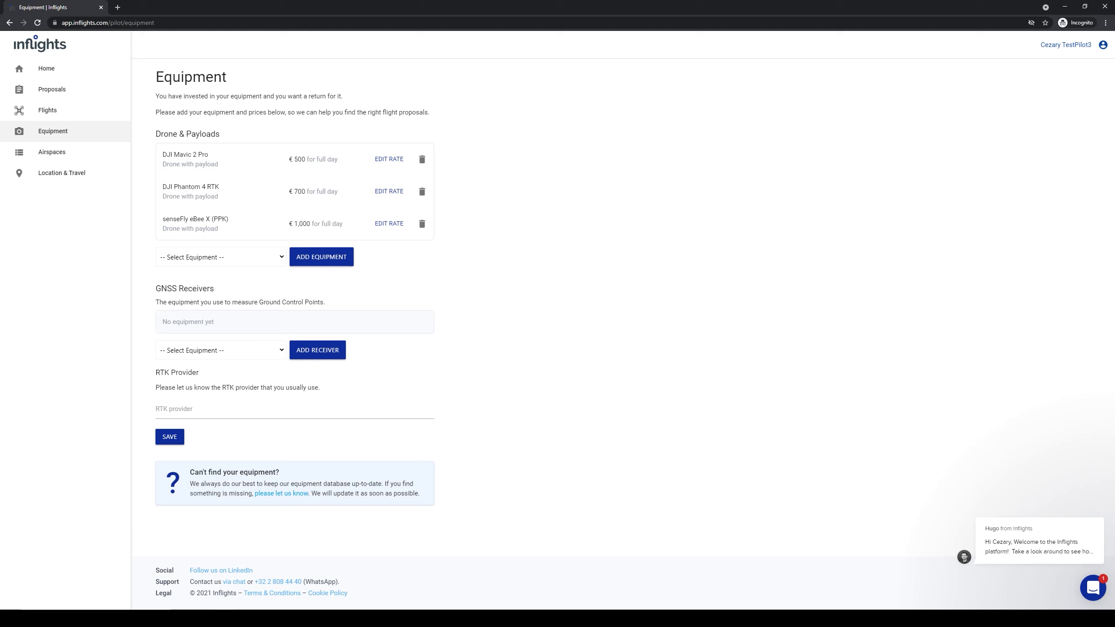
Add the senseFly S.O.D.A. 3D payload to the equipment with a full-day price of 1000 EUR
left_click(219, 257)
scroll(228, 343, "down", 8)
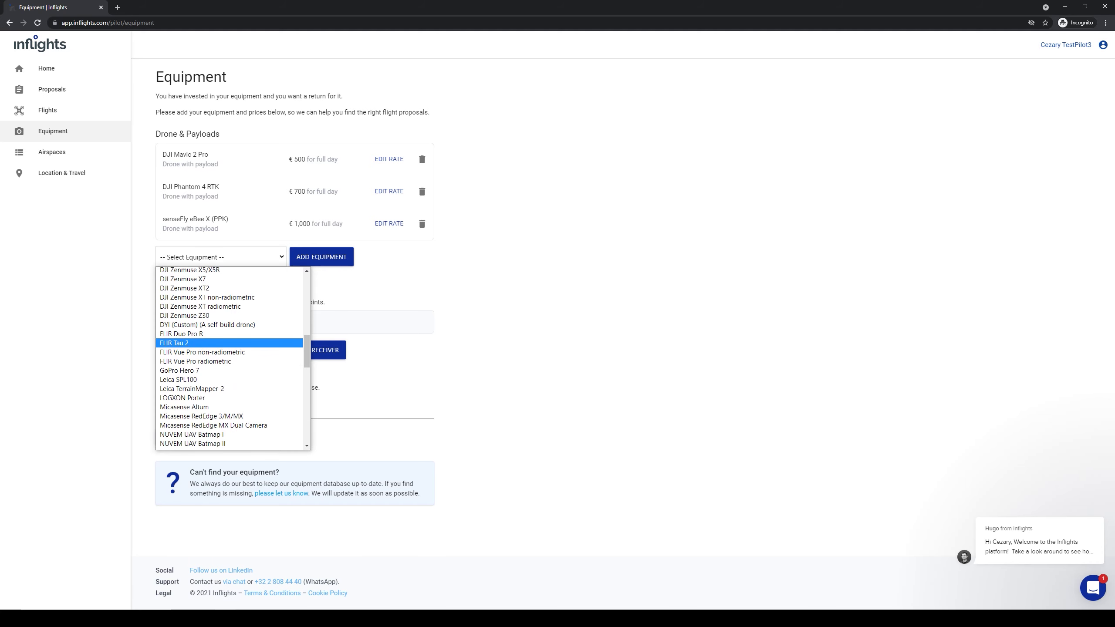
scroll(228, 352, "down", 6)
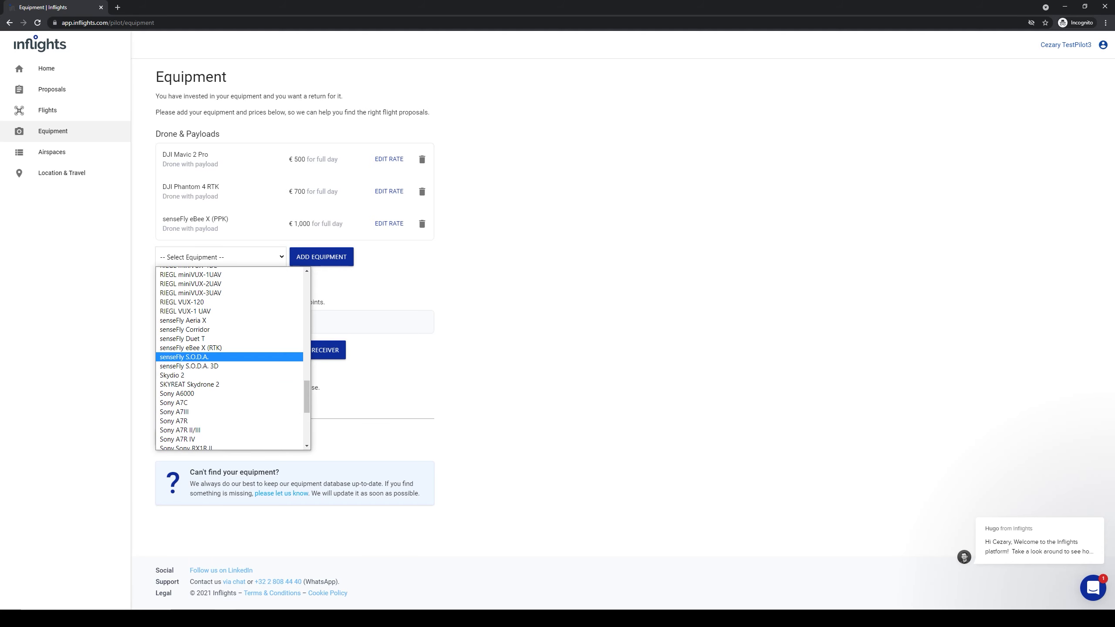
left_click(189, 366)
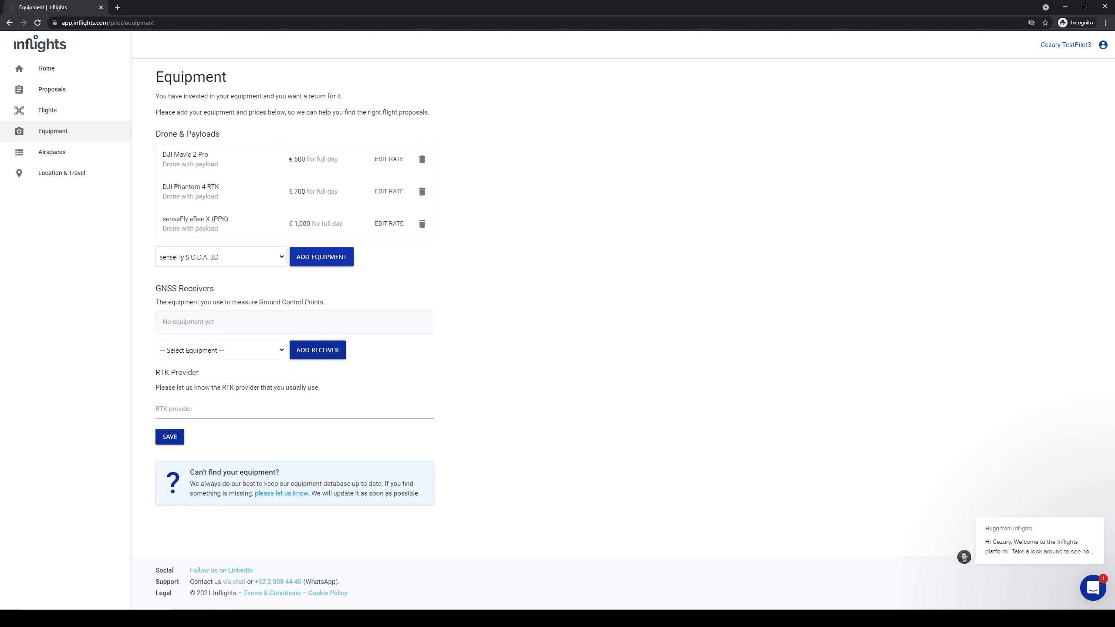
left_click(322, 257)
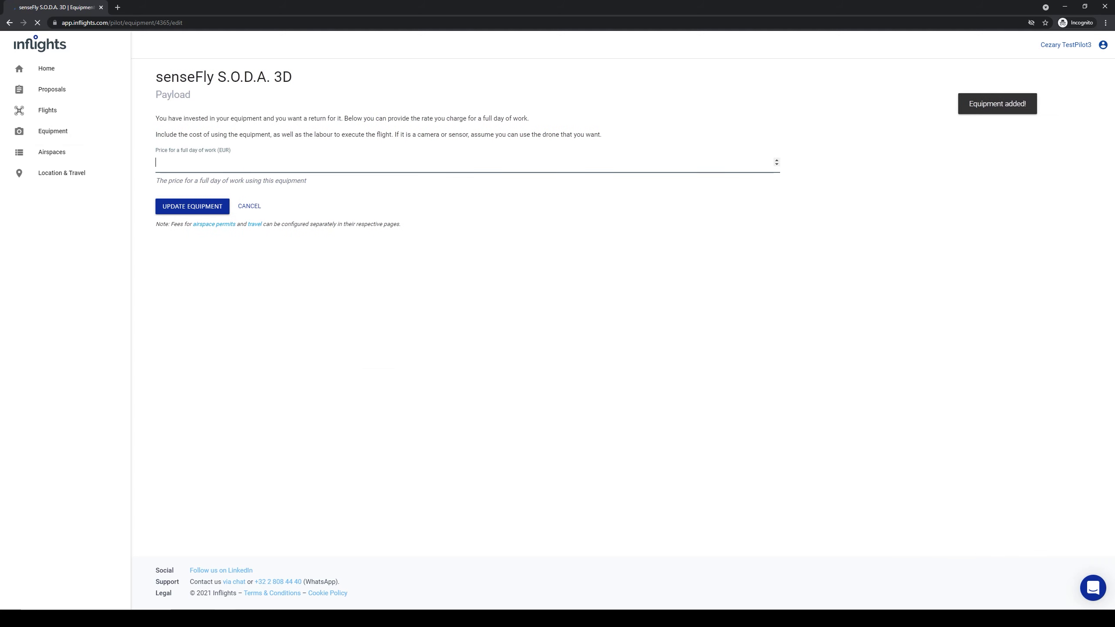
type("1000")
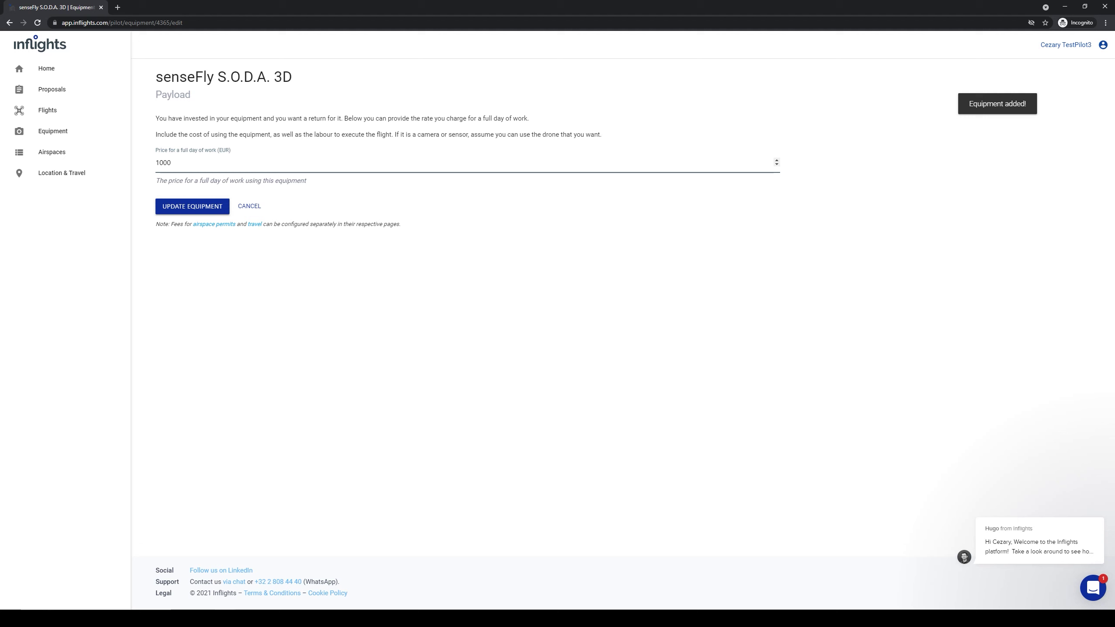
key("Return")
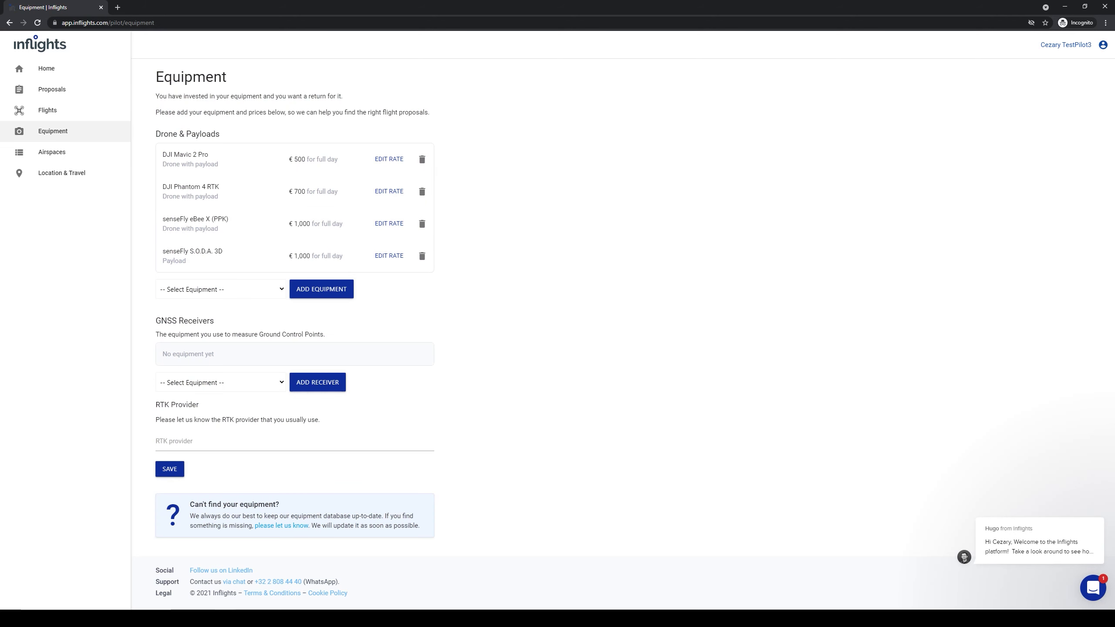
Add the Micasense RedEdge 3/M/MX payload to the equipment with a full-day price of 1100 EUR
left_click(220, 289)
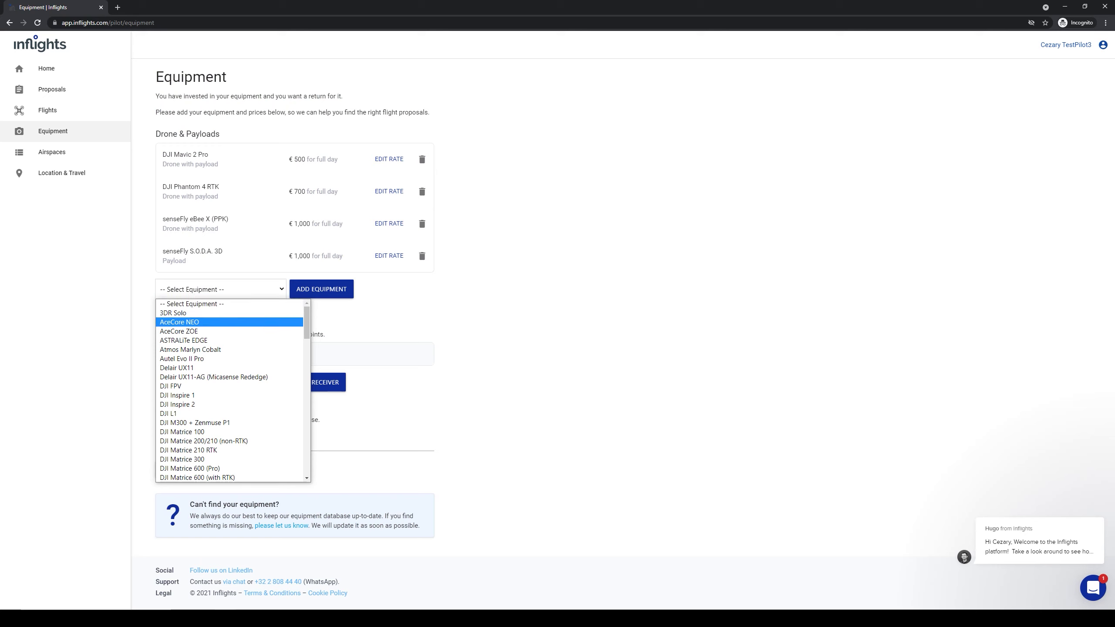
left_click_drag(306, 322, 306, 396)
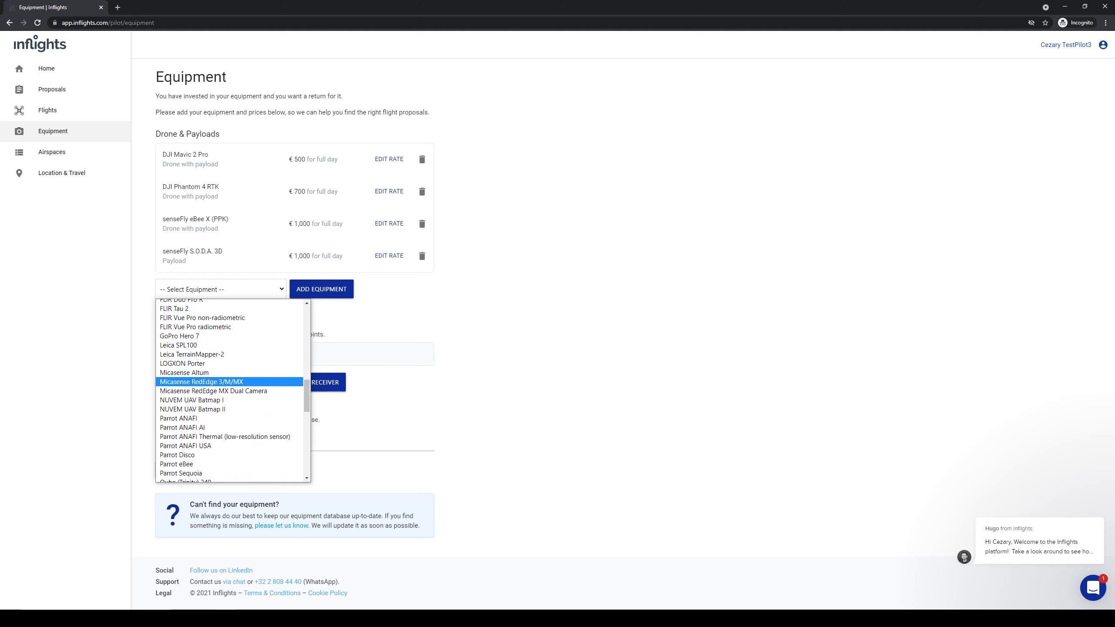
left_click(201, 382)
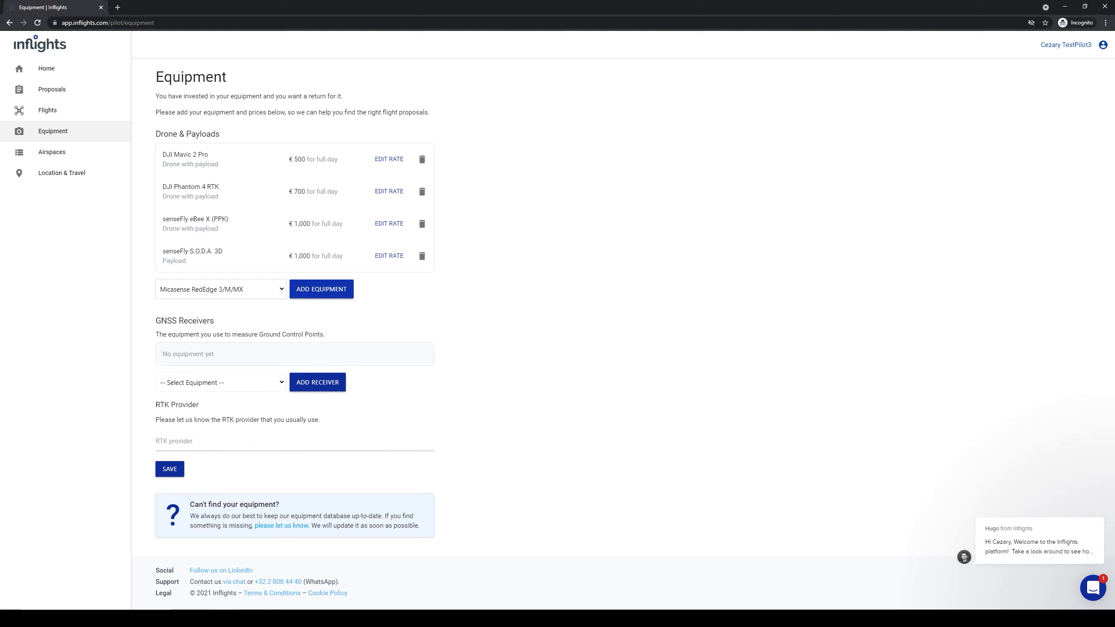
left_click(322, 289)
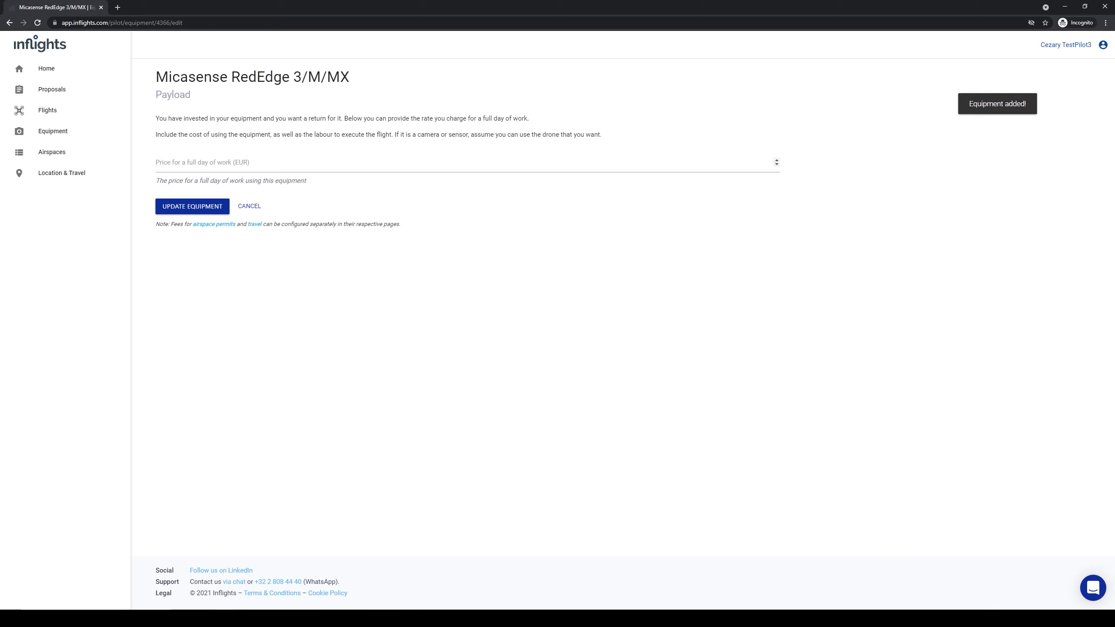
type("1000")
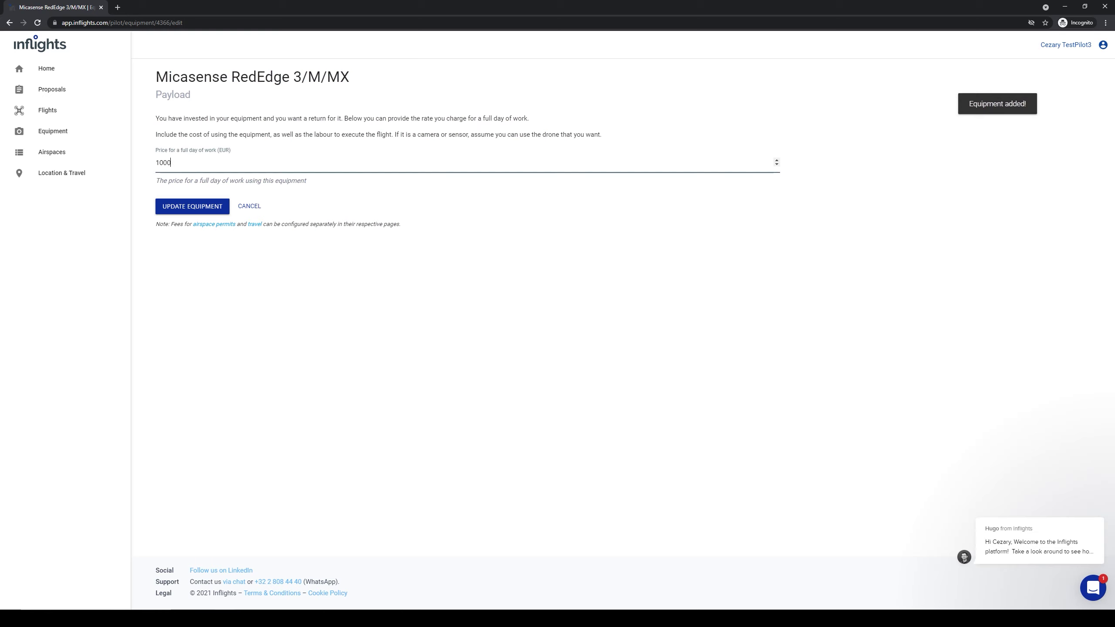
left_click_drag(160, 163, 164, 162)
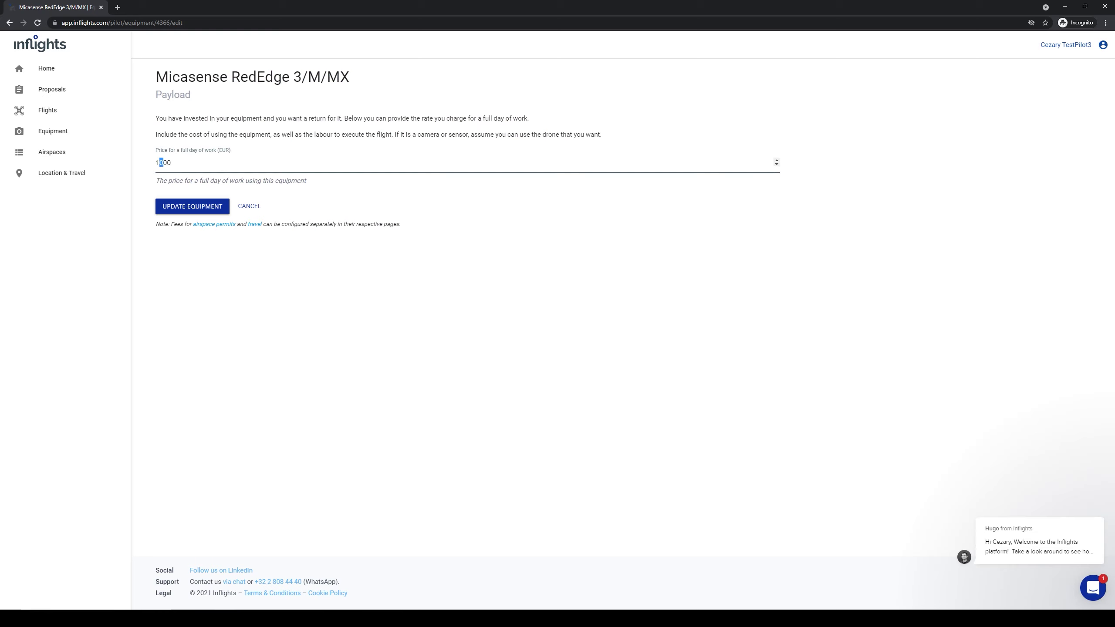
type("1")
key("Return")
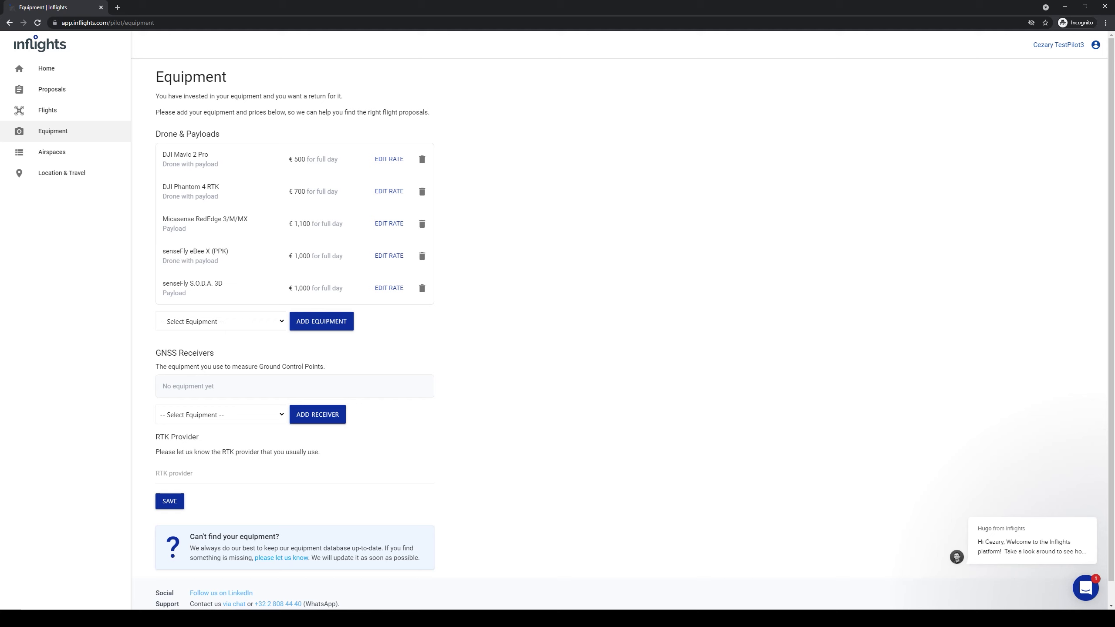
Add the Leica GNSS receiver (GS series or better) to the GNSS receivers with a full-day price of 600 EUR
left_click(220, 415)
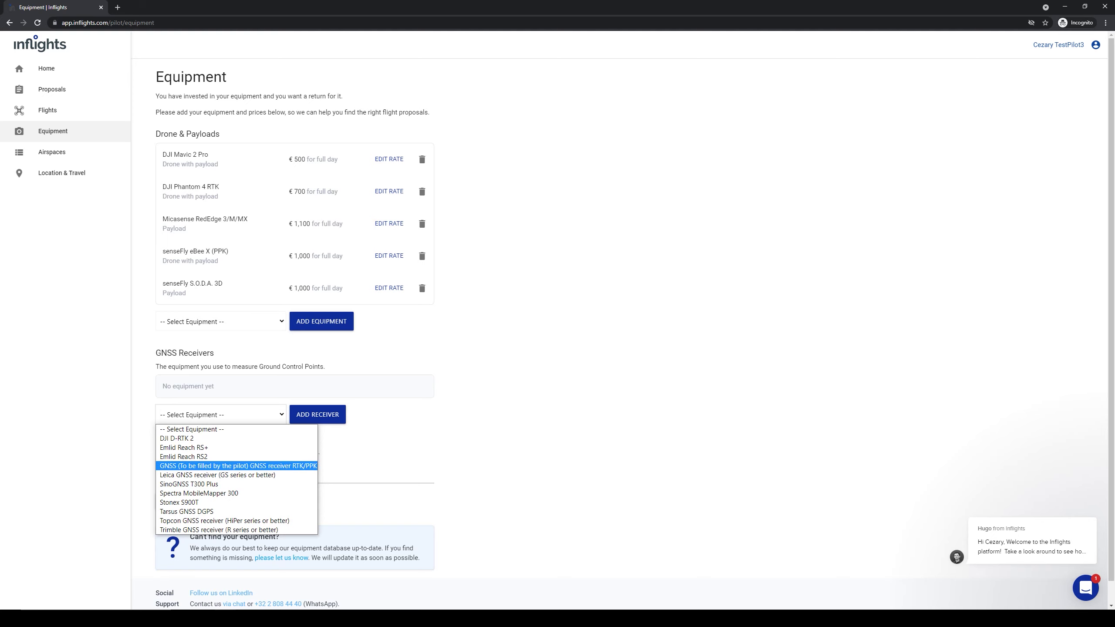
left_click(217, 475)
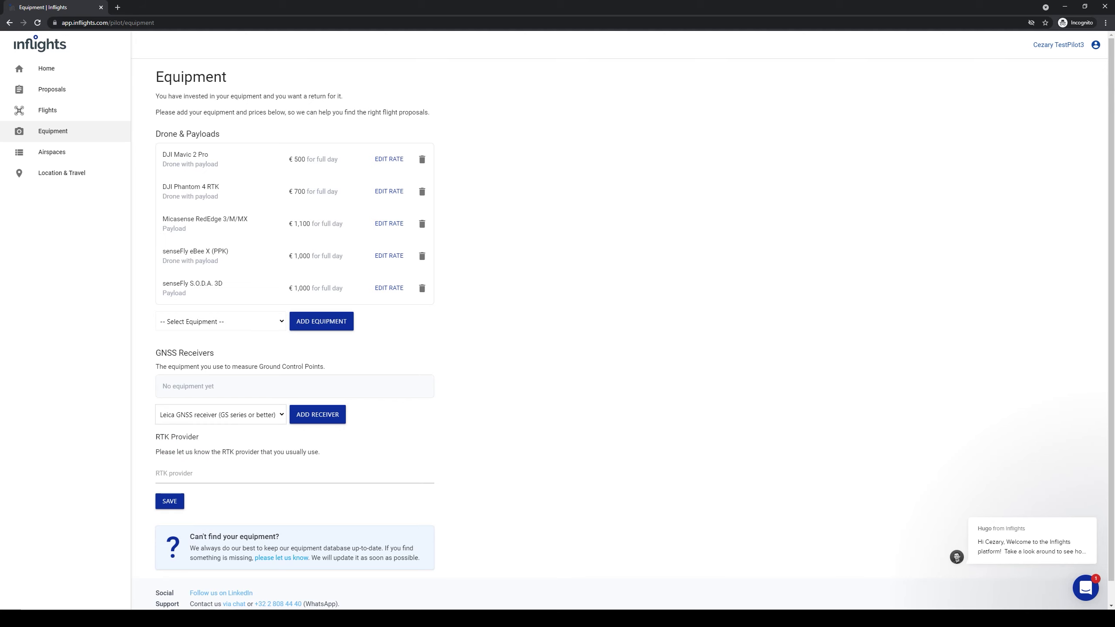
left_click(317, 414)
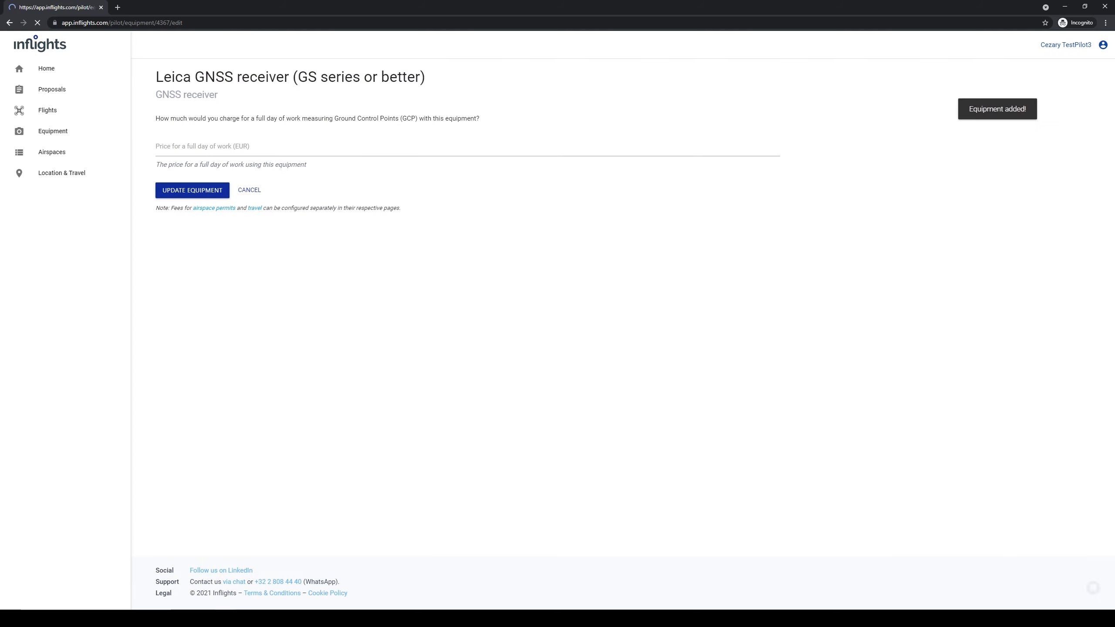
left_click(155, 146)
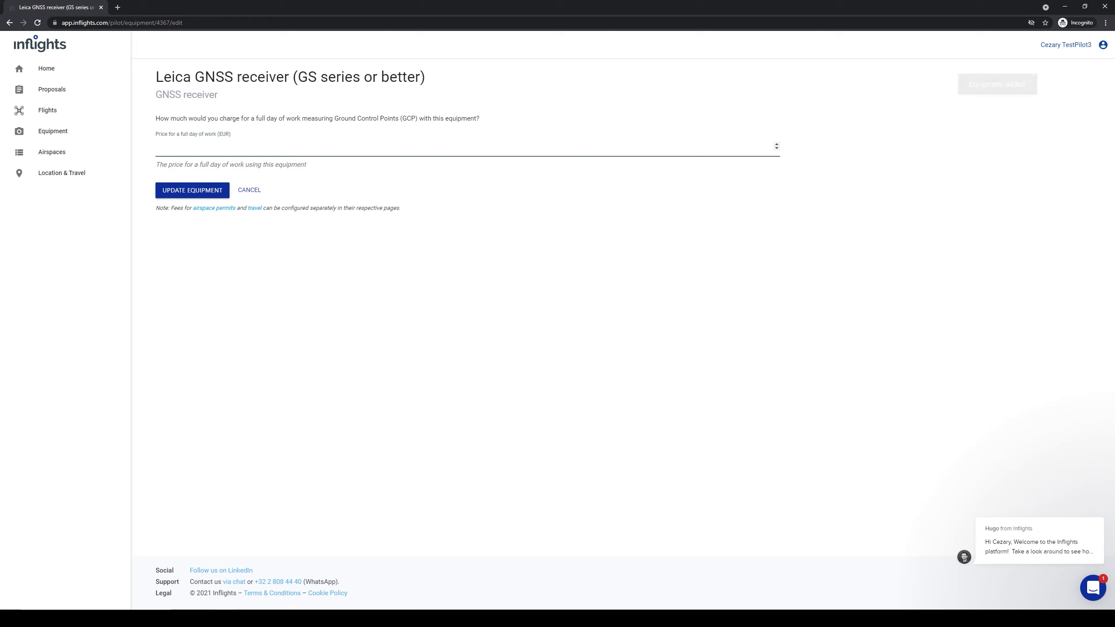
type("600")
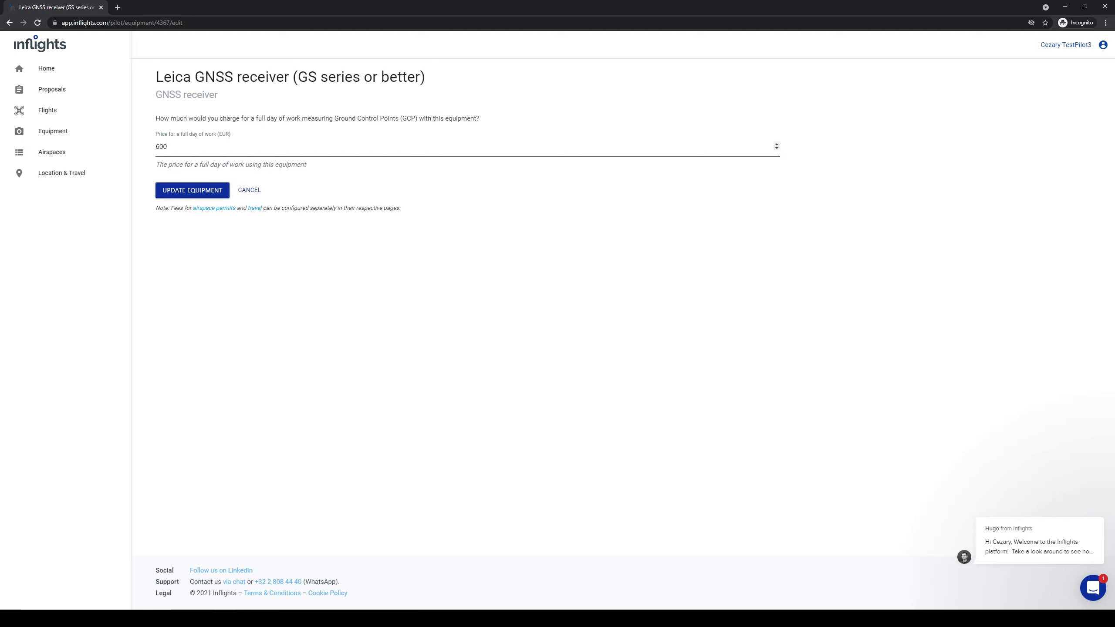
left_click(191, 190)
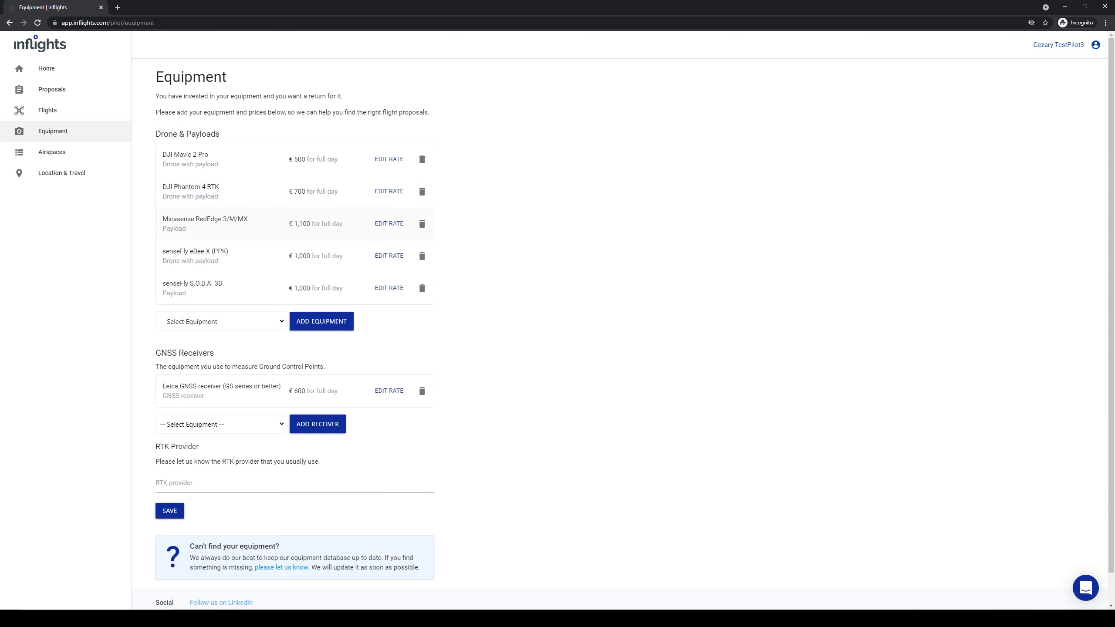
Set the Leica GNSS receiver's full-day price to 700 EUR and save it
scroll(619, 320, "down", 1)
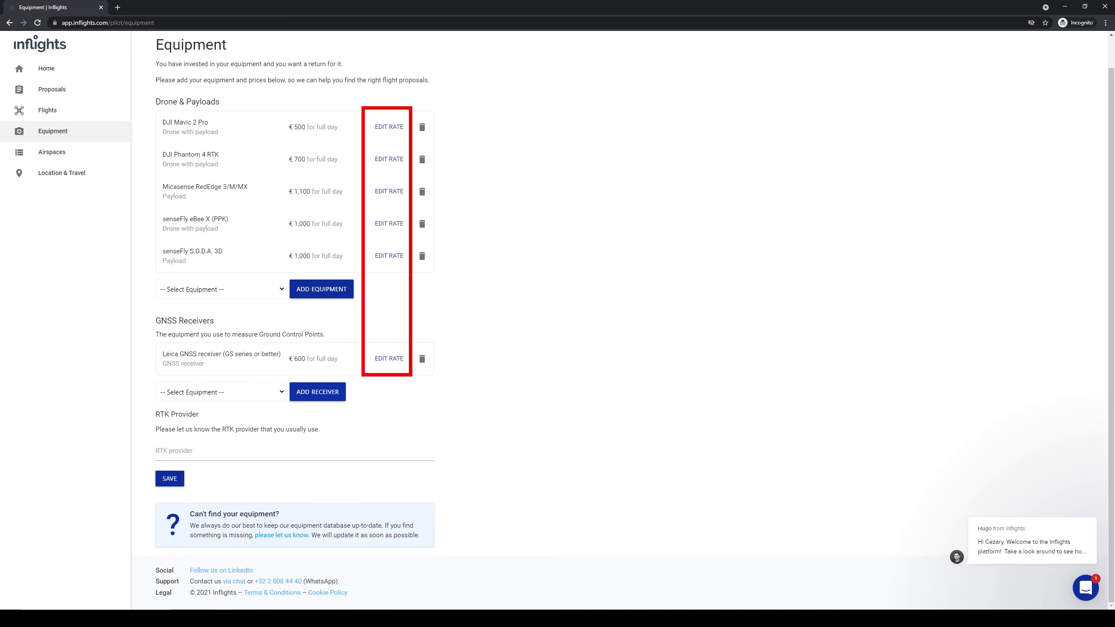
left_click(388, 358)
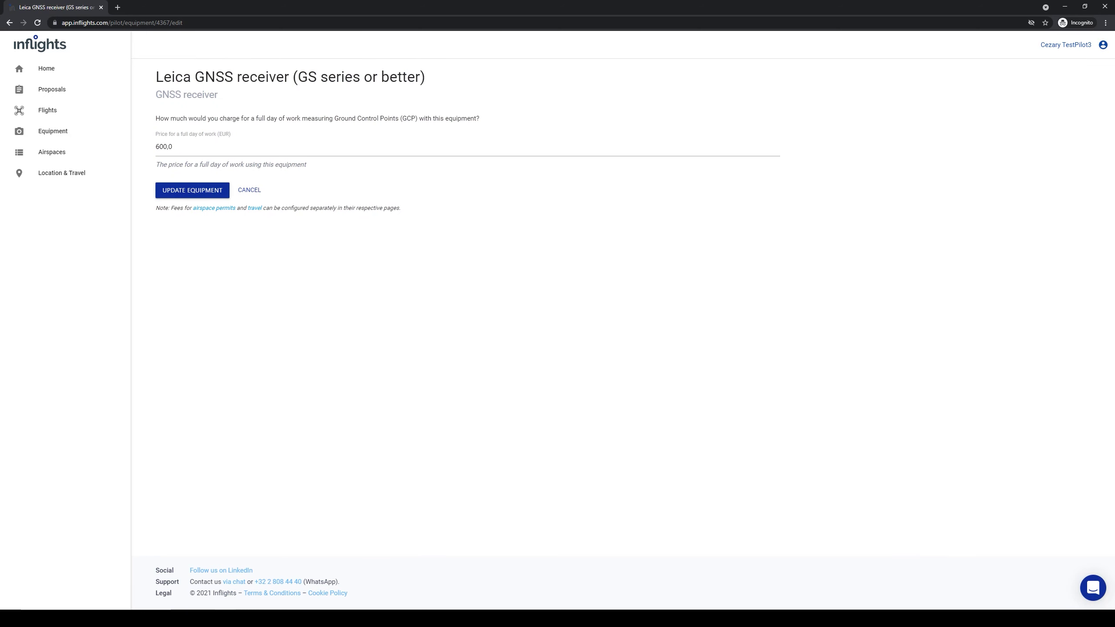
type("700")
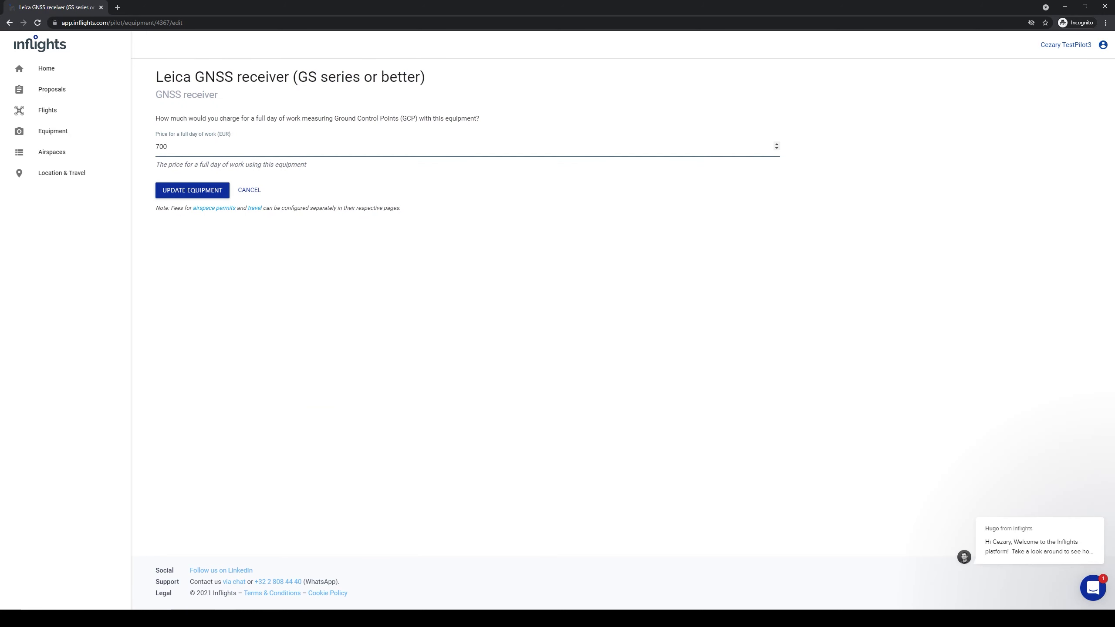
key("Return")
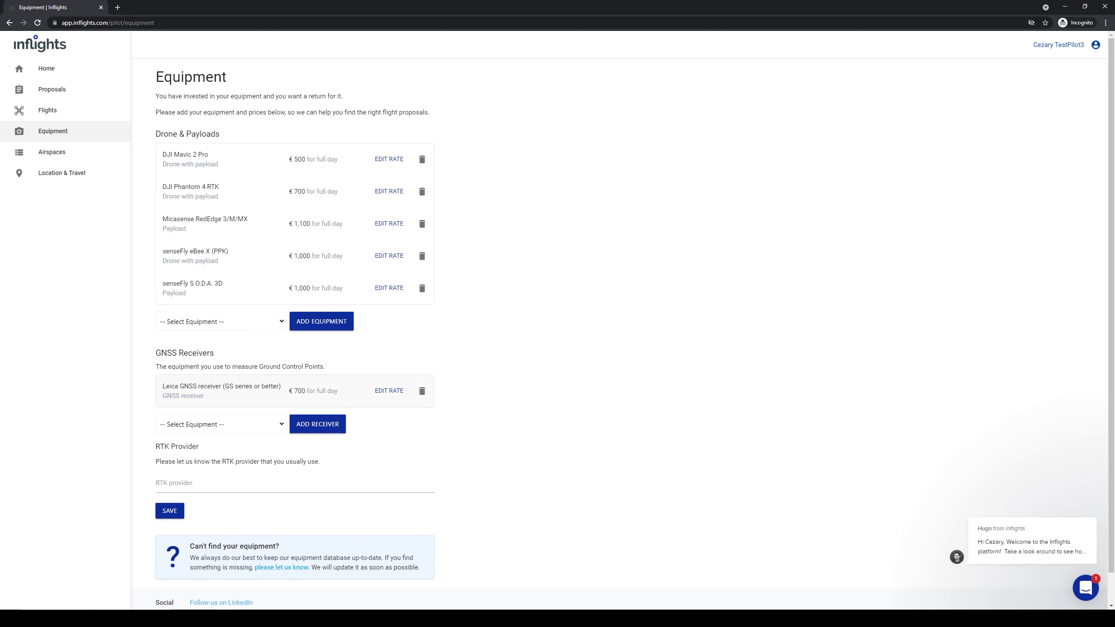
Enter "Example name" as the usual RTK provider and save it
scroll(623, 320, "down", 1)
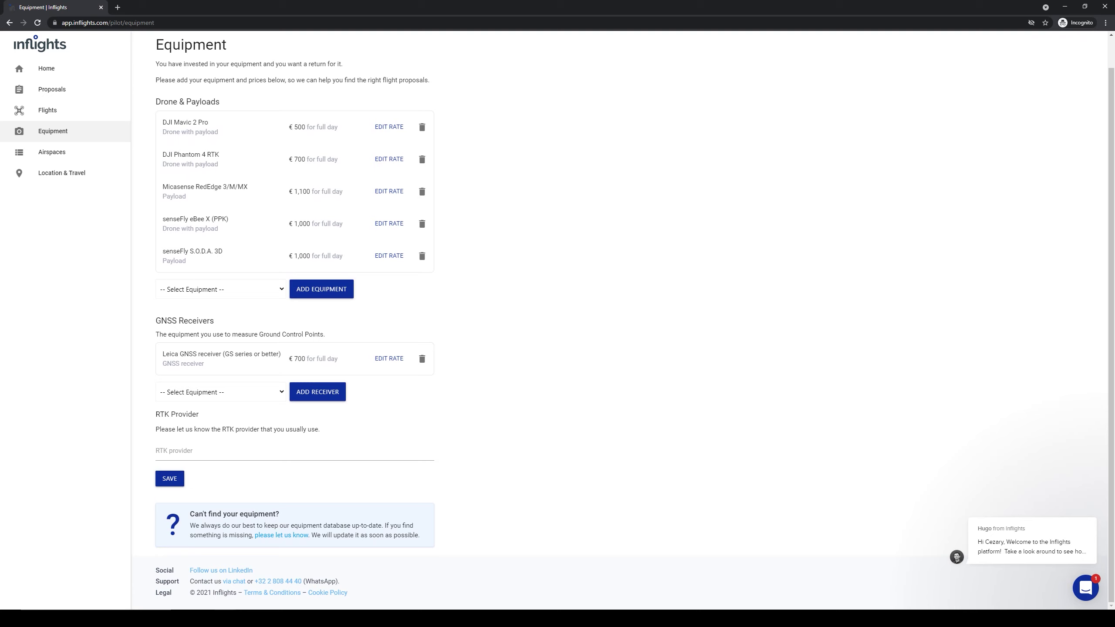
left_click(174, 451)
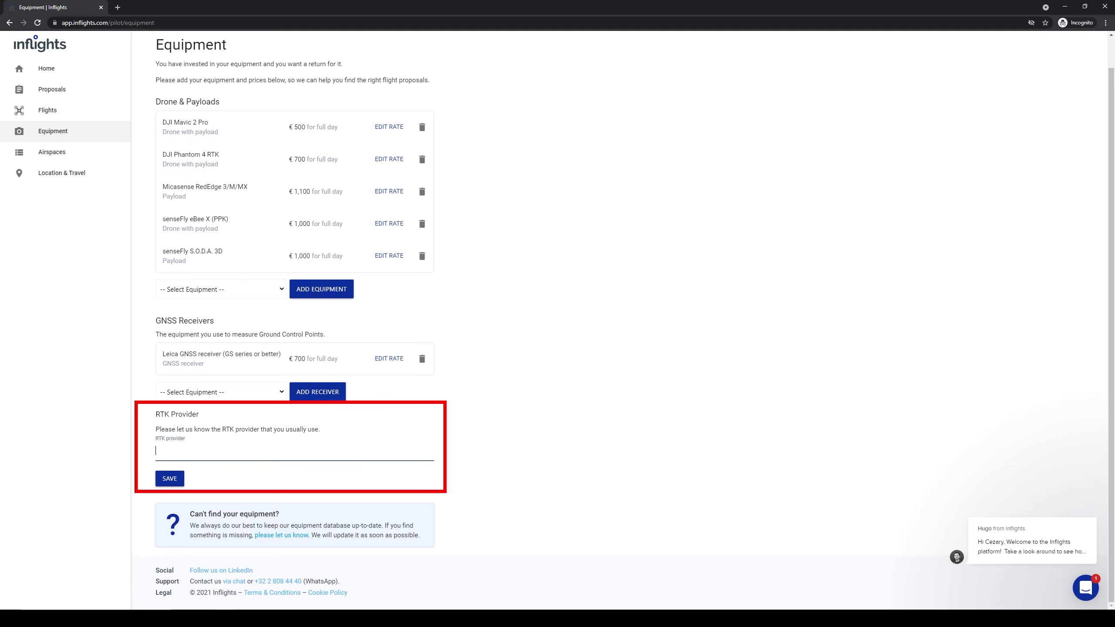
type("Example name")
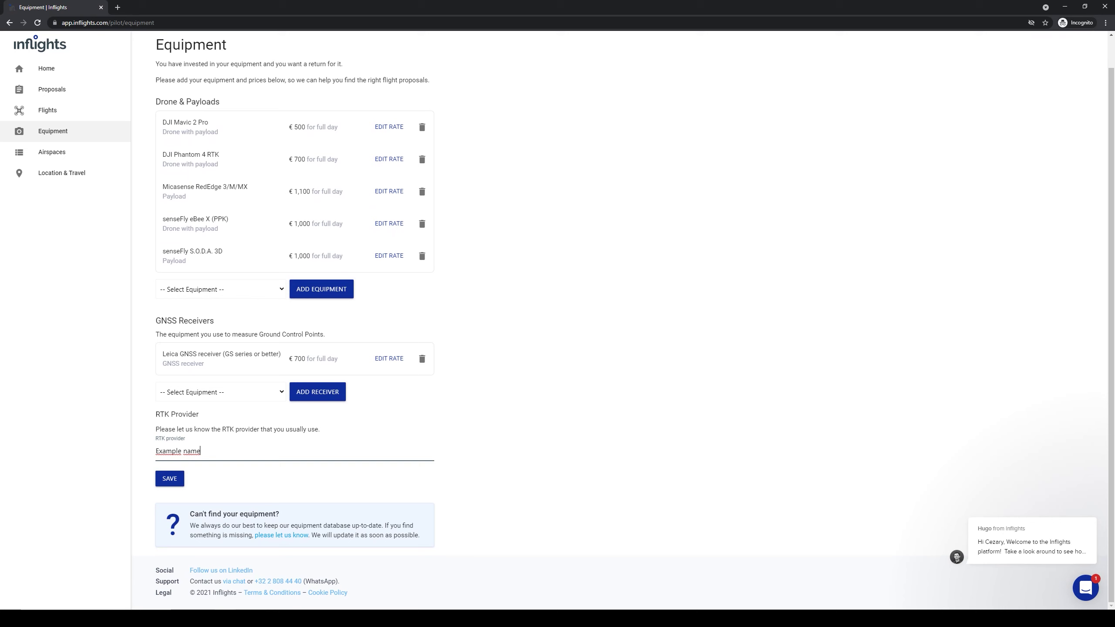
left_click(169, 478)
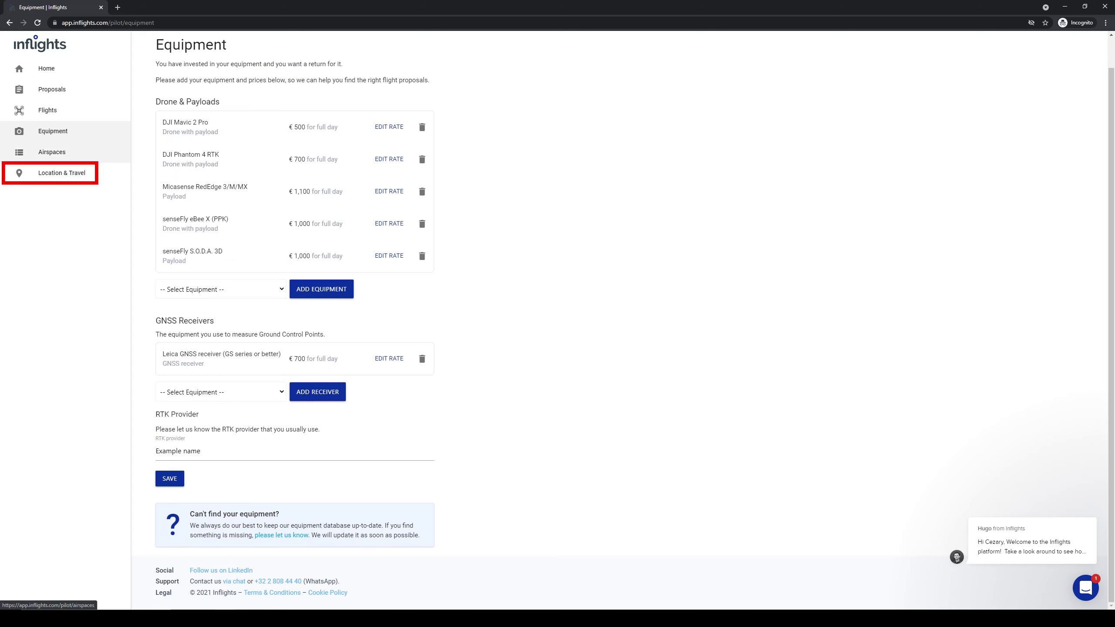
In the travel agreement, fill in the base of operations address and set the maximum non-compensated driving distance to 50 km
left_click(62, 173)
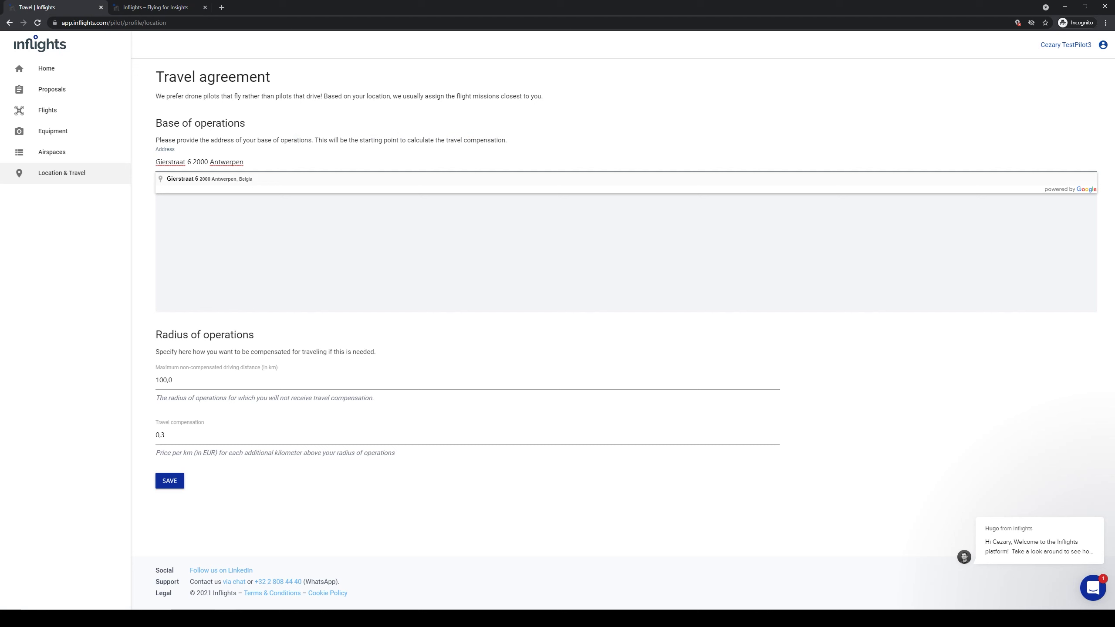
left_click(209, 178)
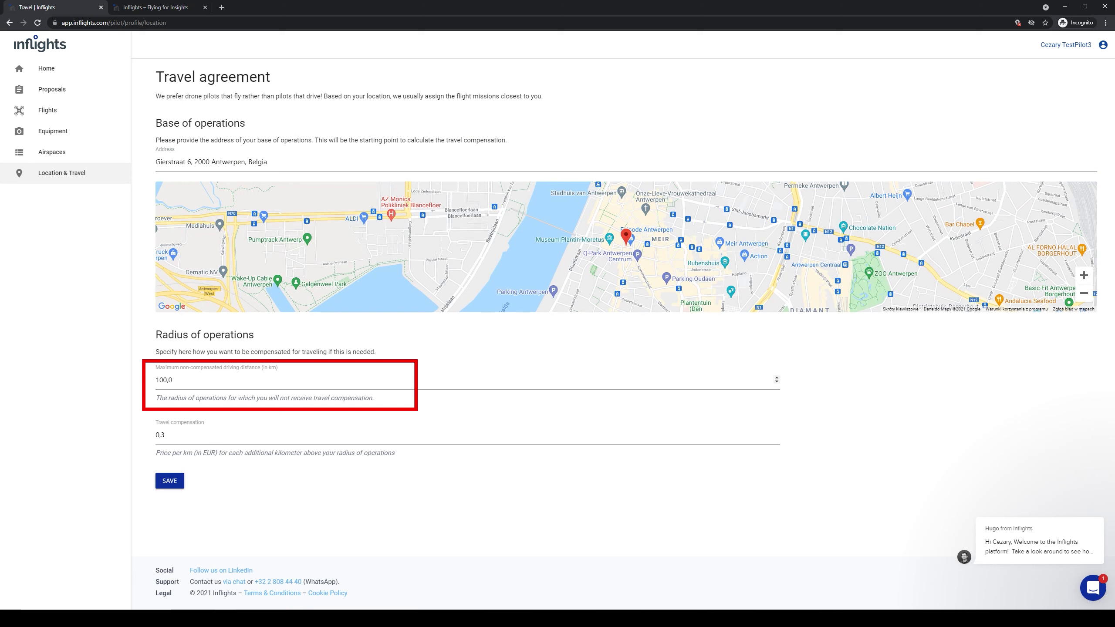
double_click(172, 380)
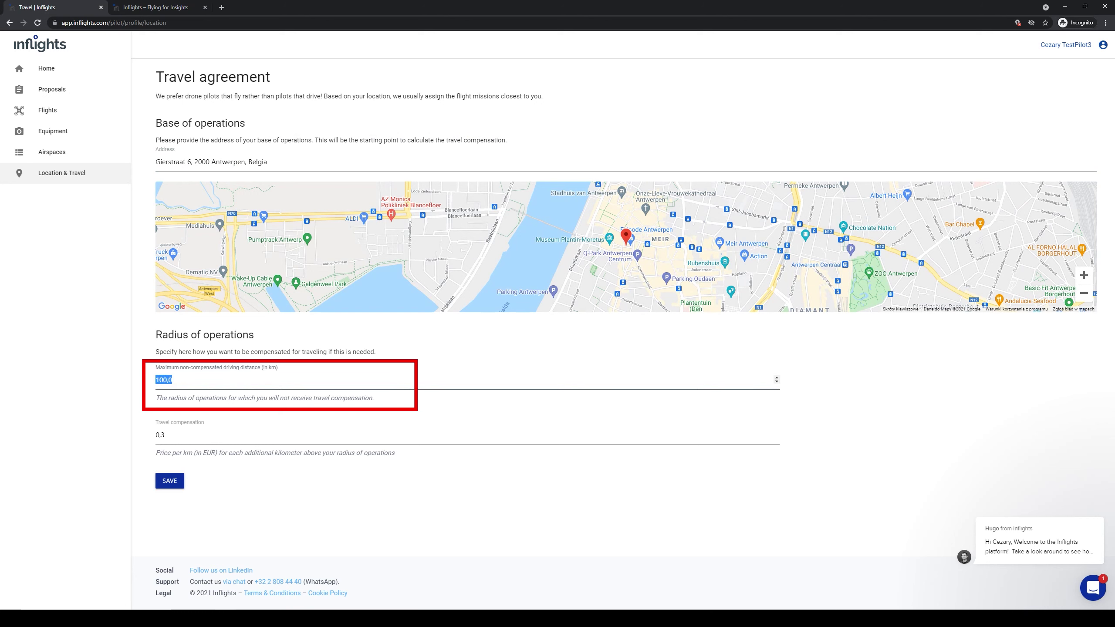
type("50")
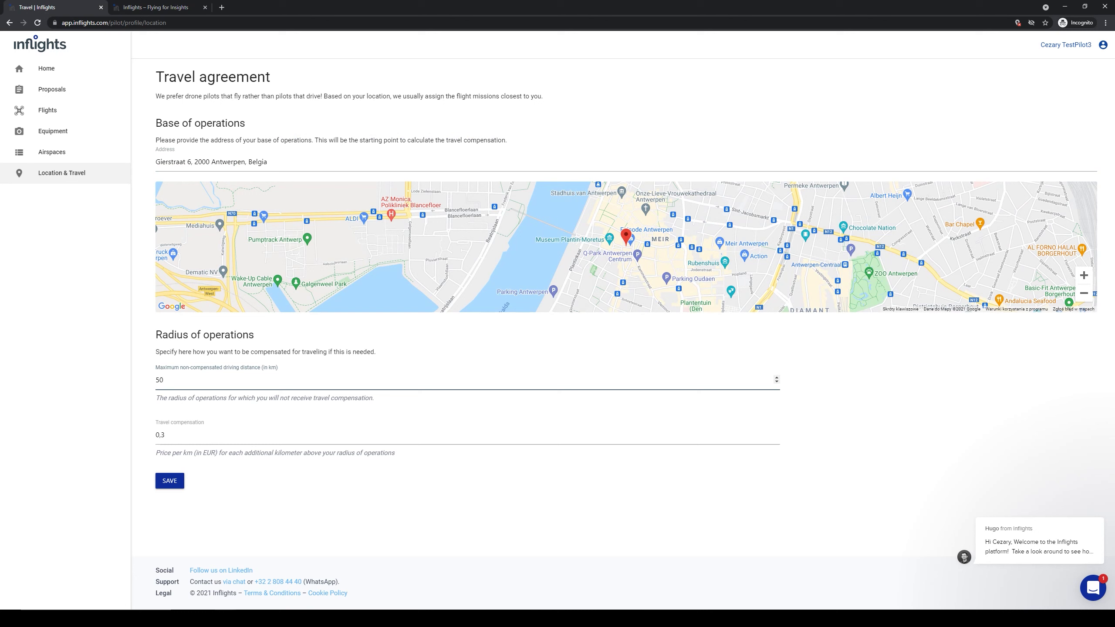
Set the travel compensation to 0,4 EUR per additional kilometre and save the travel agreement
left_click_drag(167, 435, 161, 435)
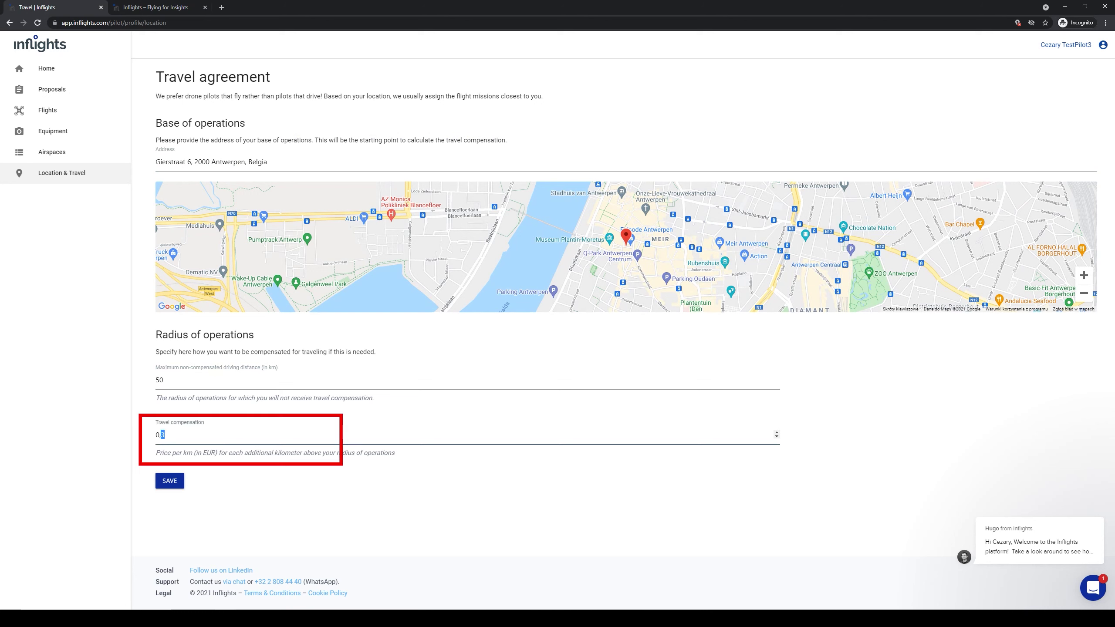
type("4")
left_click(169, 481)
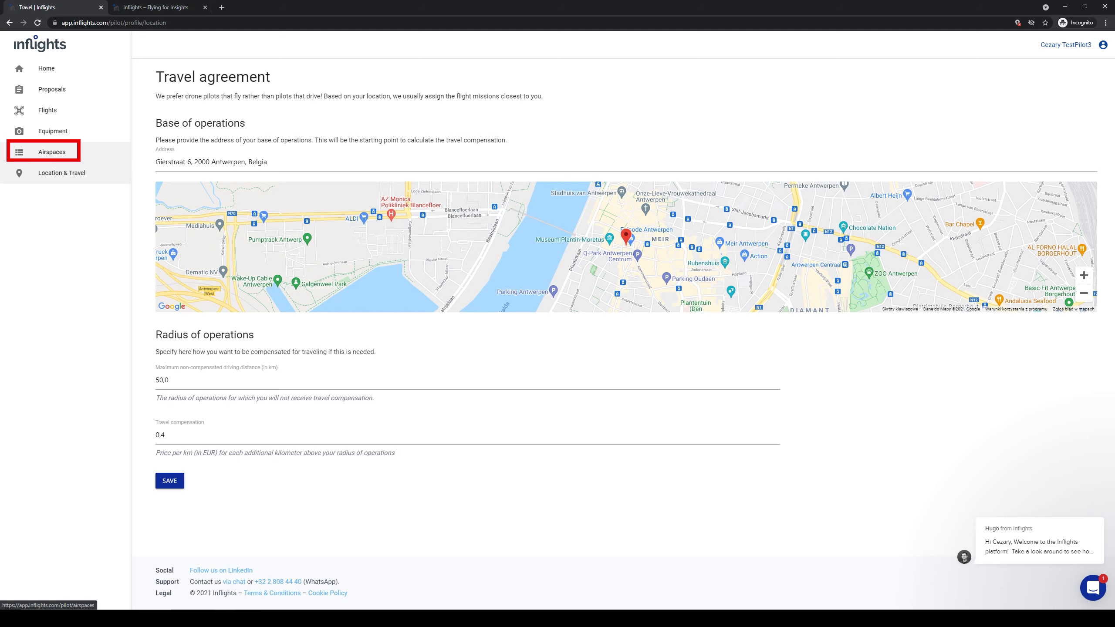
Add Belgium to the countries in which the pilot is allowed to operate
left_click(52, 152)
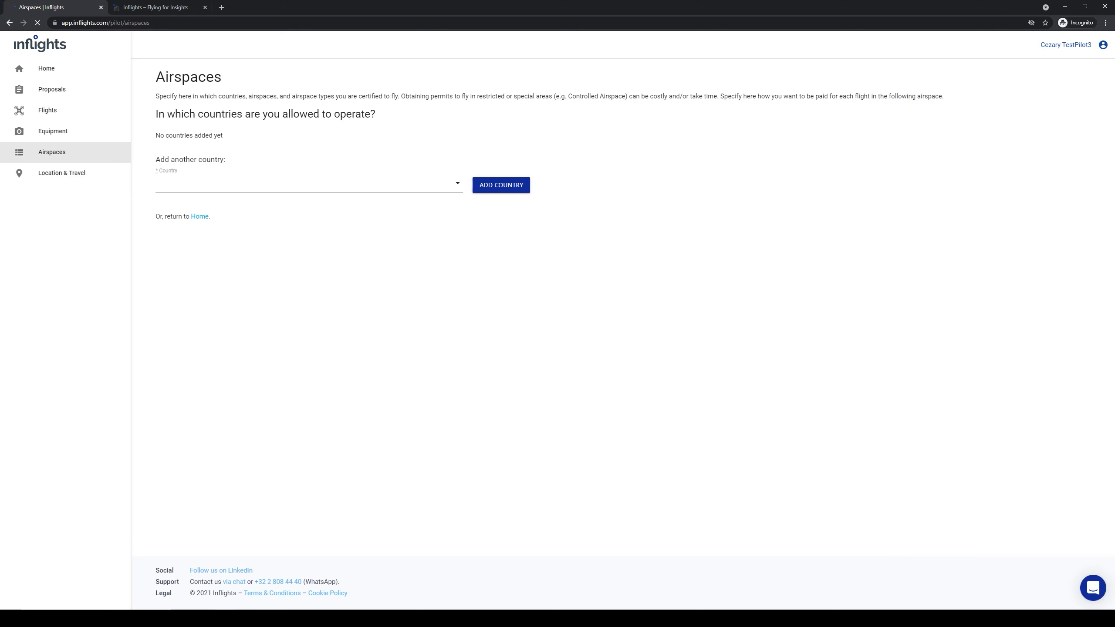
left_click(309, 185)
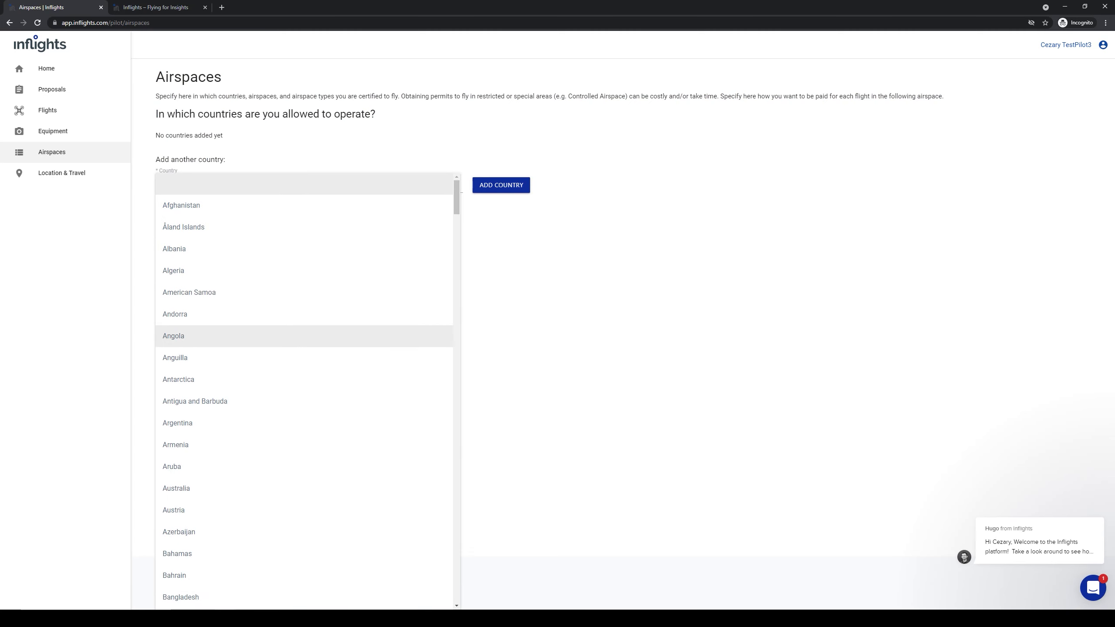
scroll(264, 510, "down", 2)
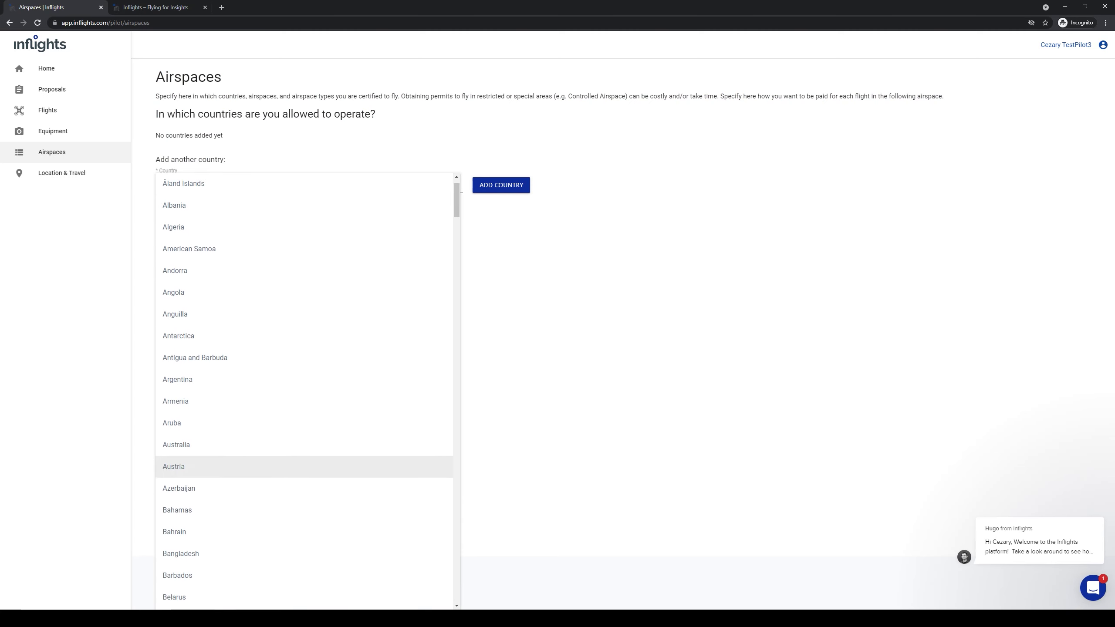
scroll(263, 423, "down", 3)
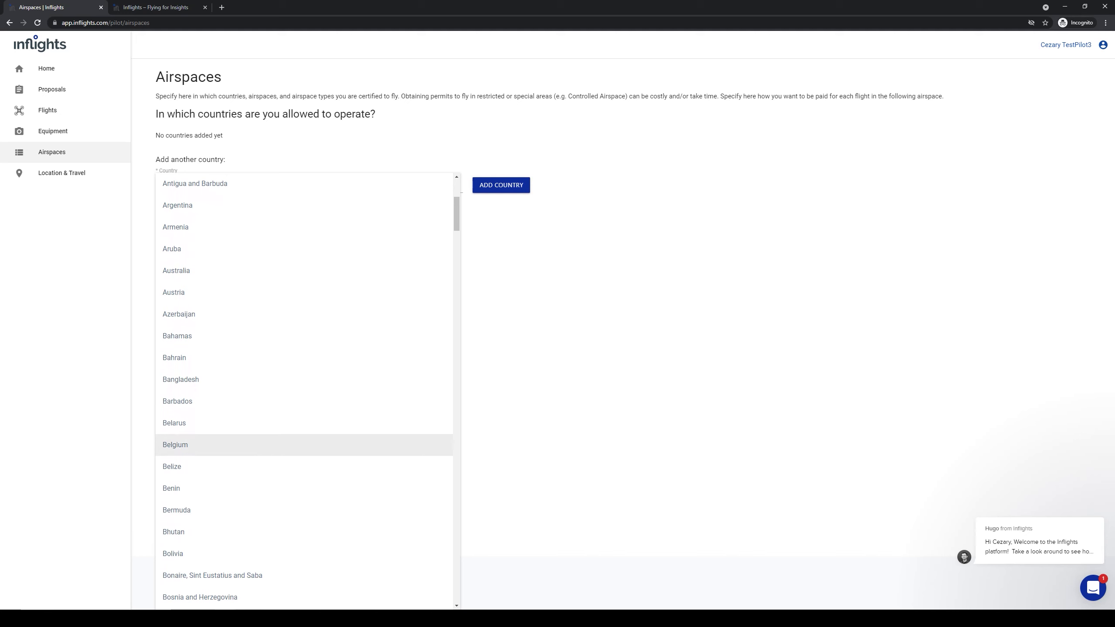
left_click(263, 443)
left_click(500, 185)
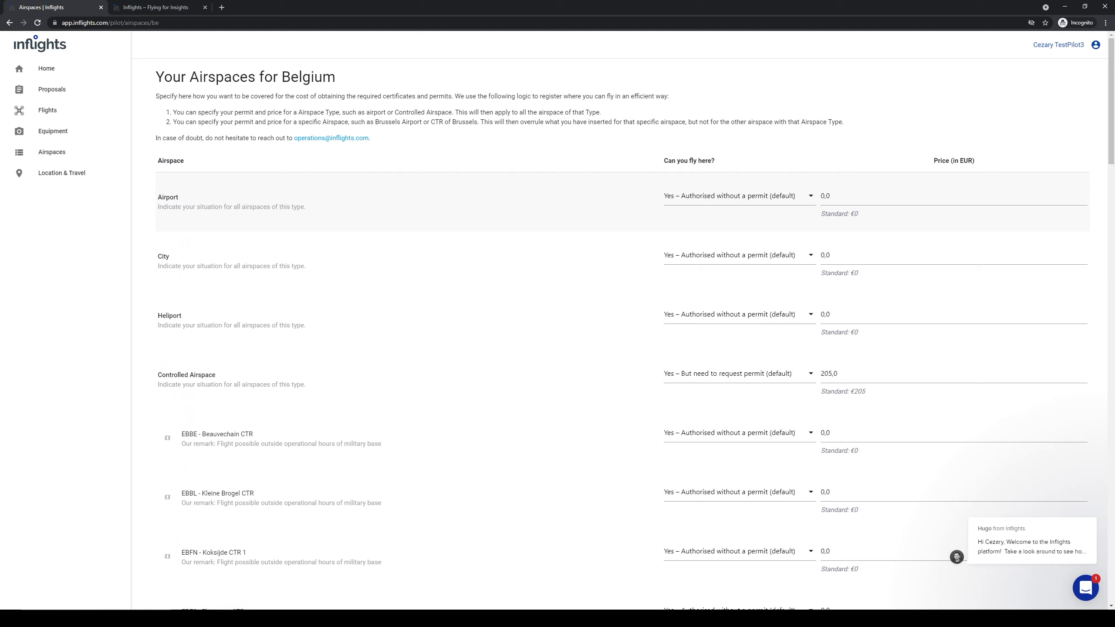
Set the permit price for the EBAW - Antwerp CTR airspace to 1000 EUR and save the Belgian airspaces
scroll(626, 324, "down", 4)
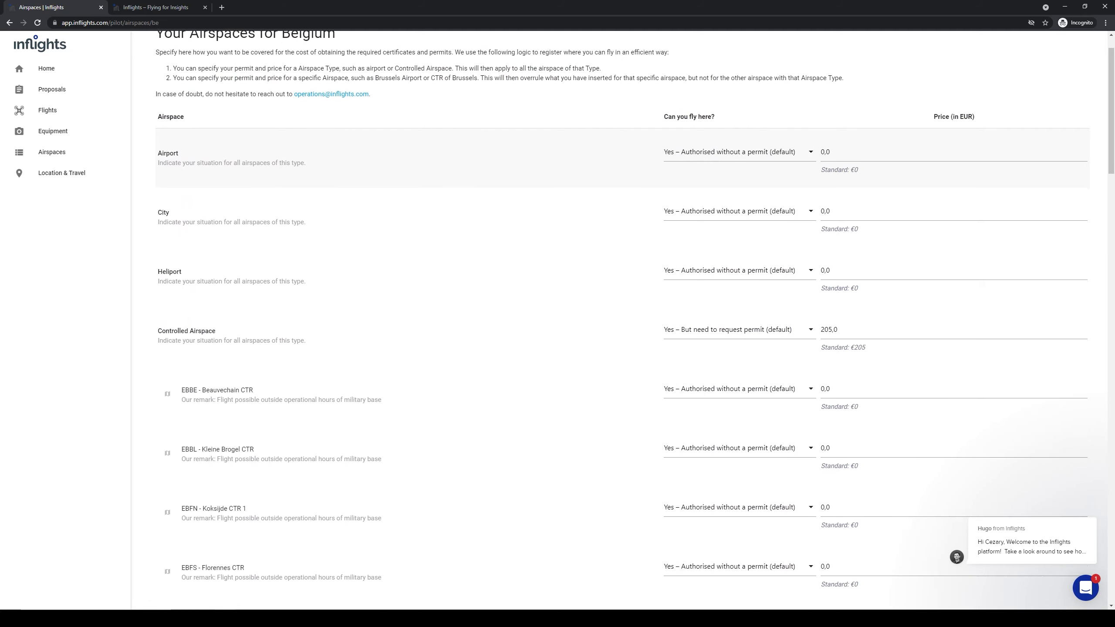
scroll(626, 324, "down", 1)
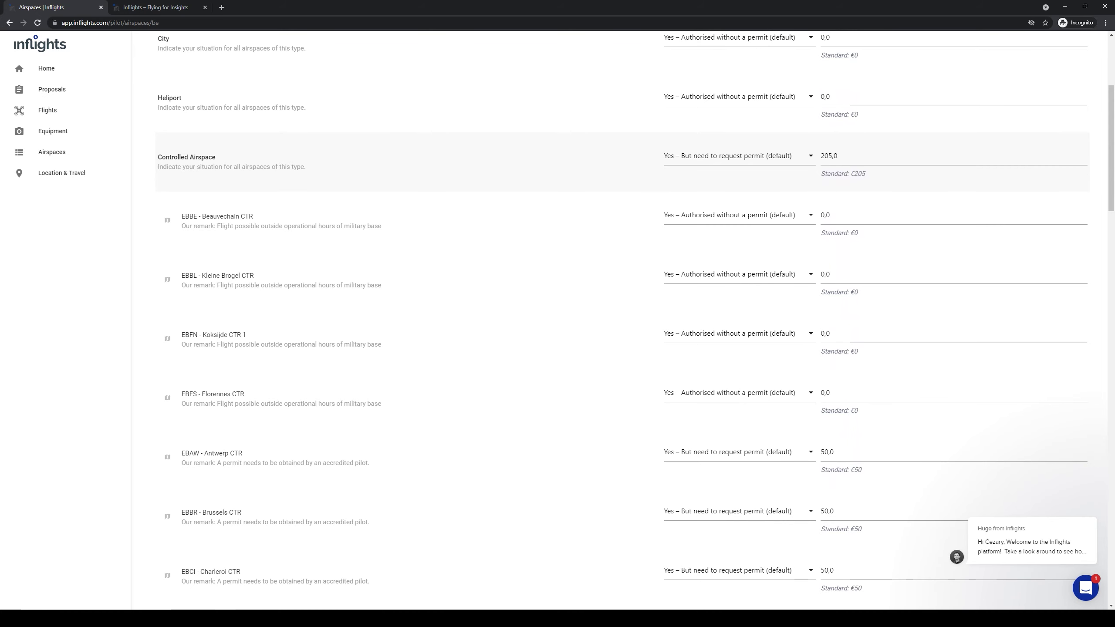
scroll(626, 140, "down", 5)
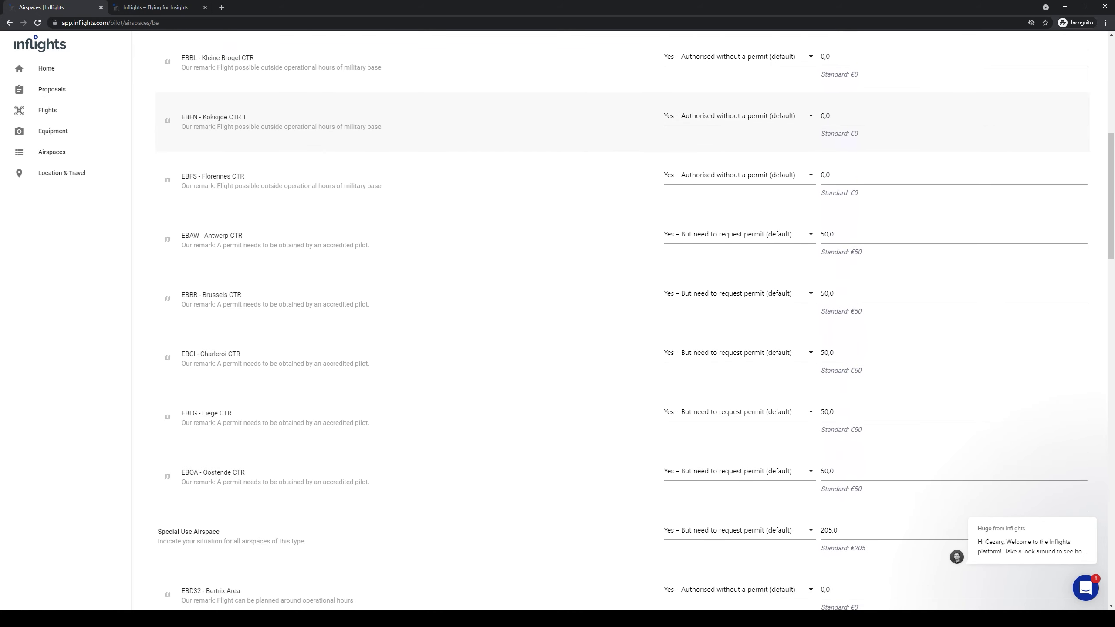
scroll(627, 319, "down", 2)
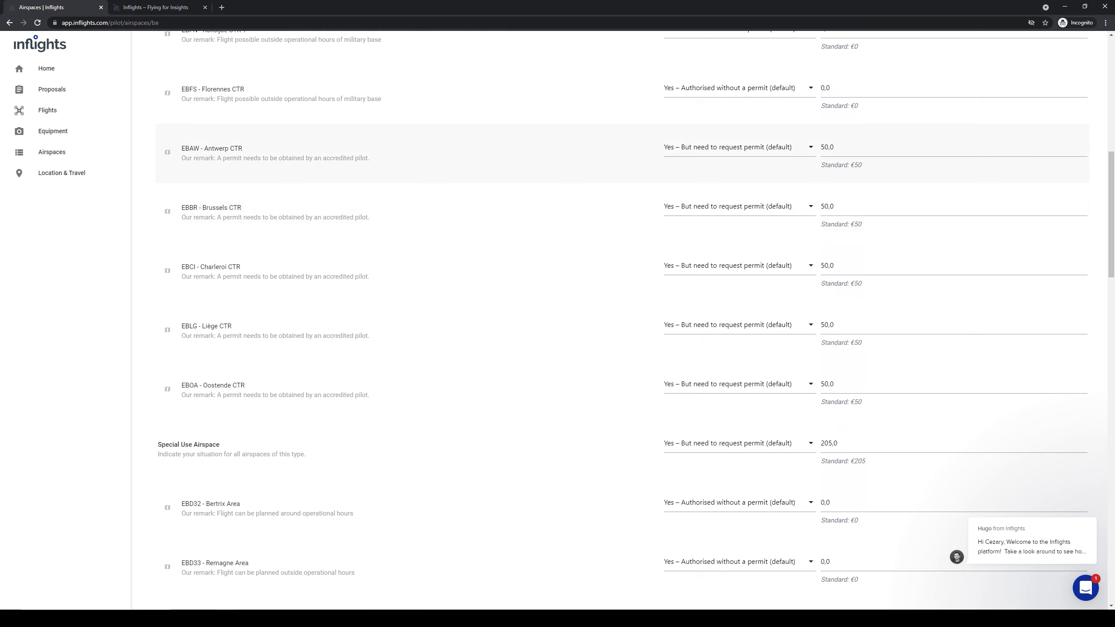
left_click_drag(834, 146, 820, 147)
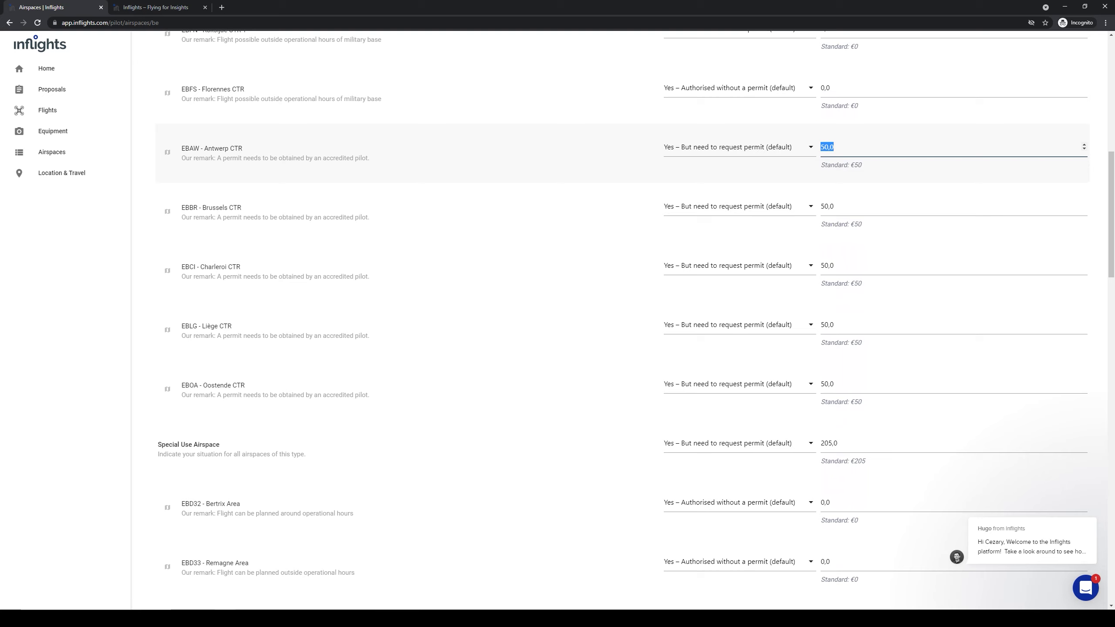
type("1000")
left_click_drag(1111, 215, 1112, 540)
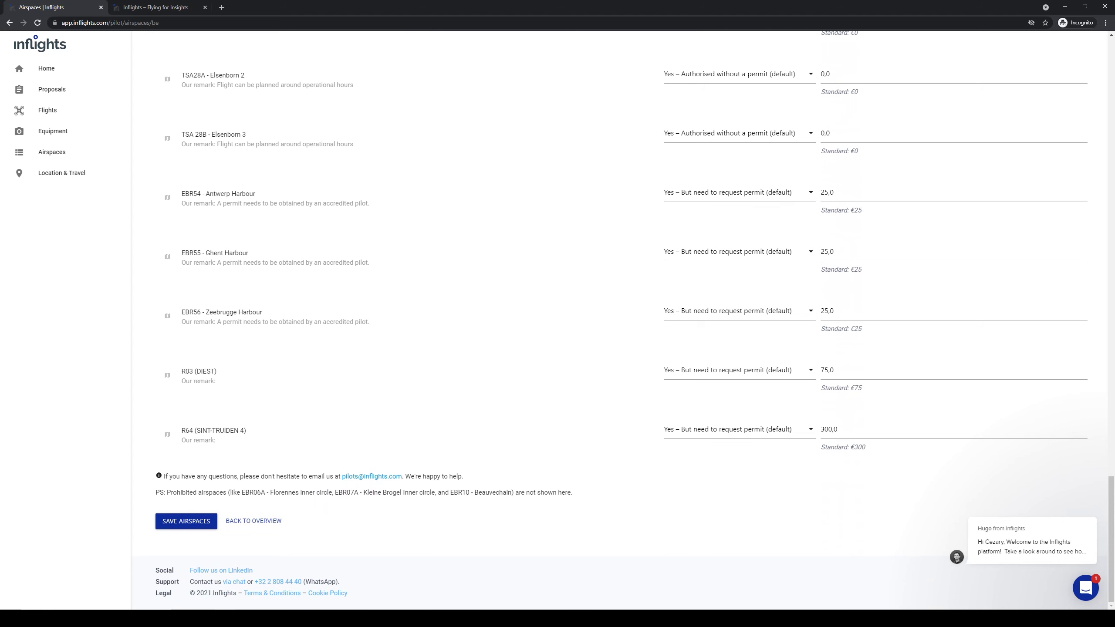
left_click(186, 521)
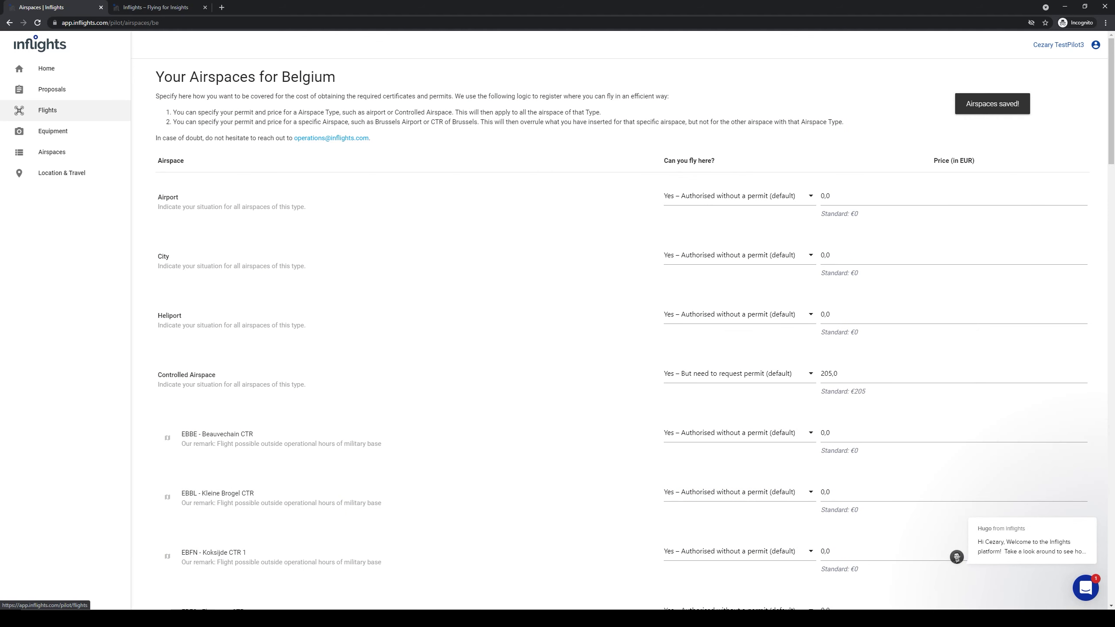
Add the Netherlands as another country in which the pilot is allowed to operate
left_click(52, 152)
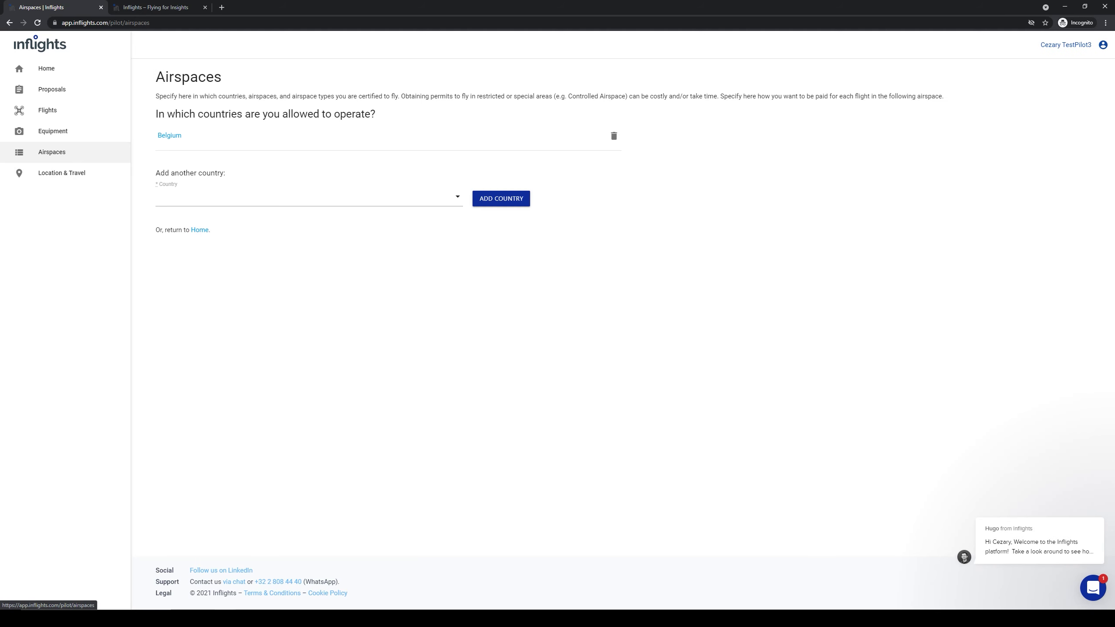
left_click(309, 197)
type("net")
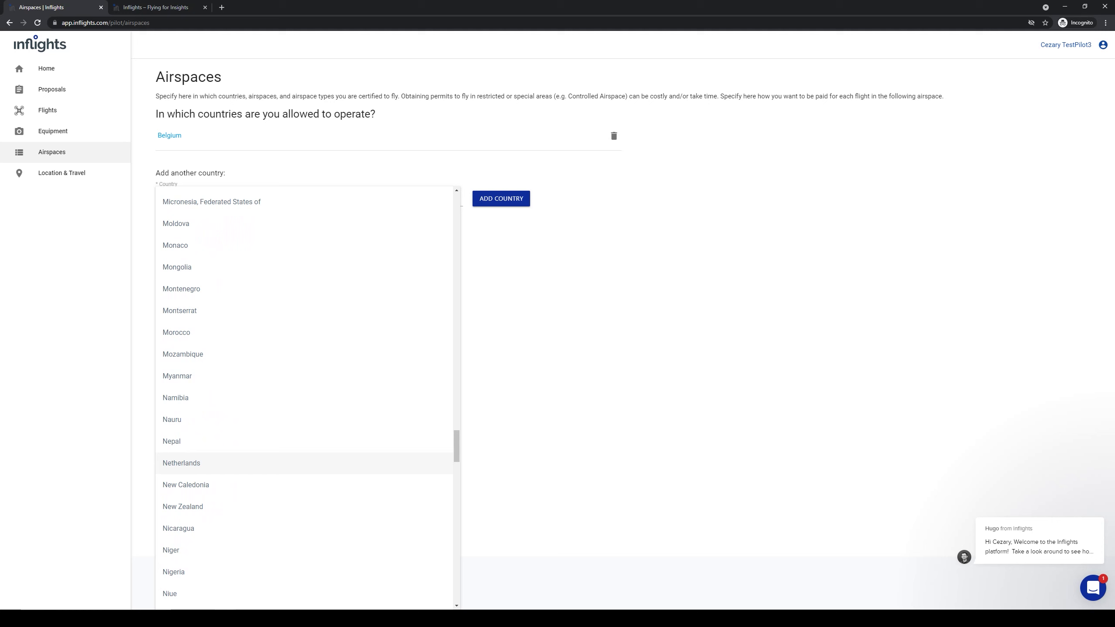
key("Return")
key("Return")
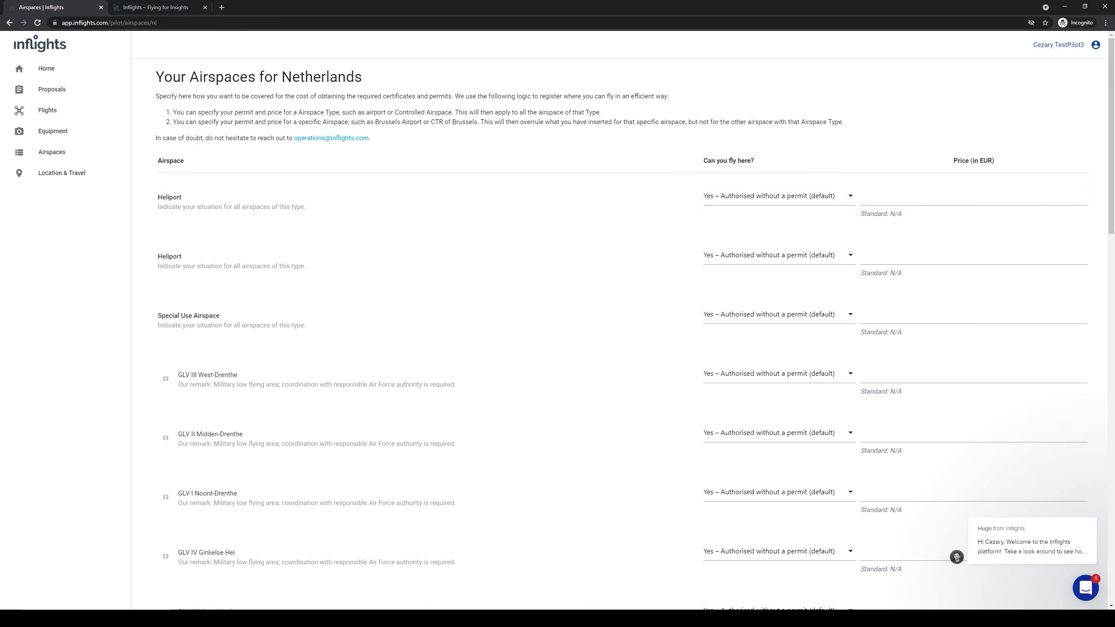
Keep the default permit settings and prices for the Netherlands and save its airspaces
left_click_drag(1111, 198, 1111, 203)
scroll(634, 324, "down", 20)
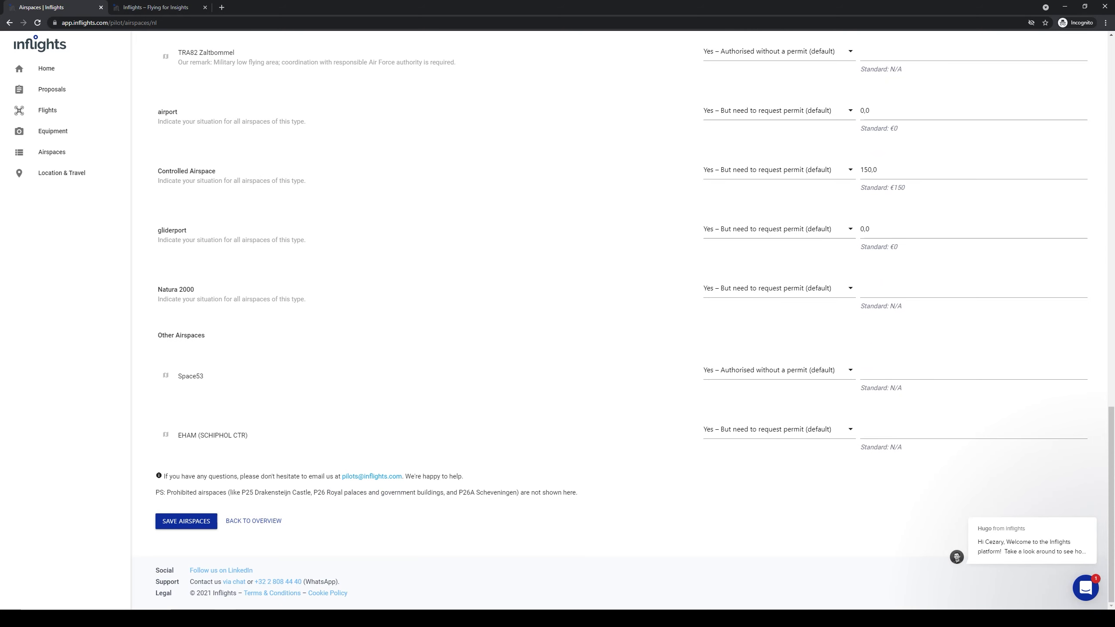
left_click(186, 522)
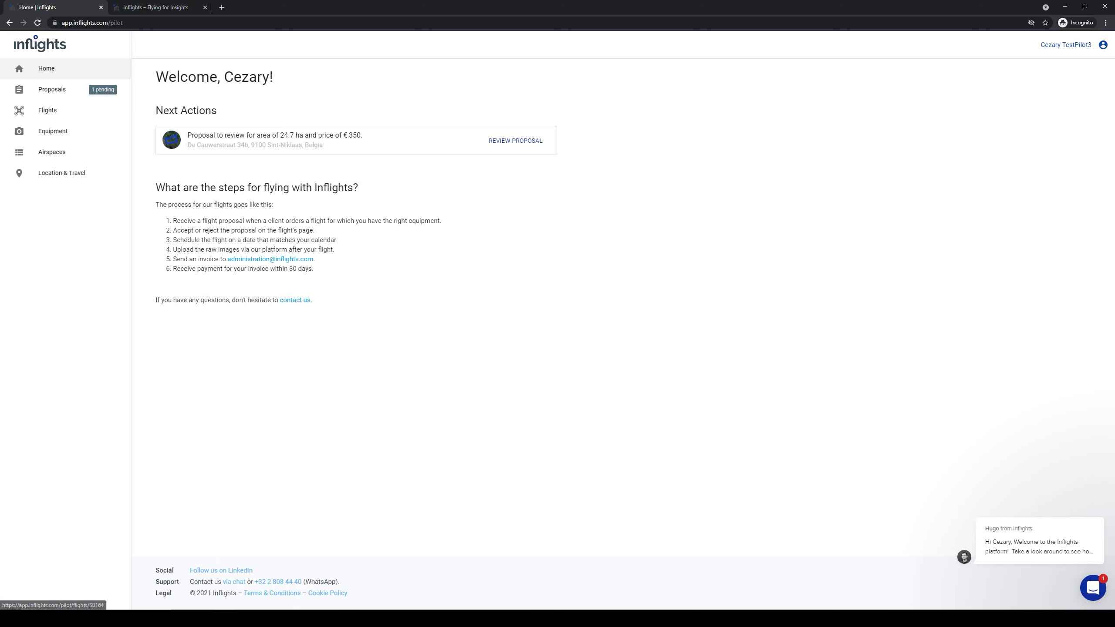
Open the pending flight proposal and examine its location, equipment, price, flight plan, ground control points, deliverables and airspace situation
left_click(515, 141)
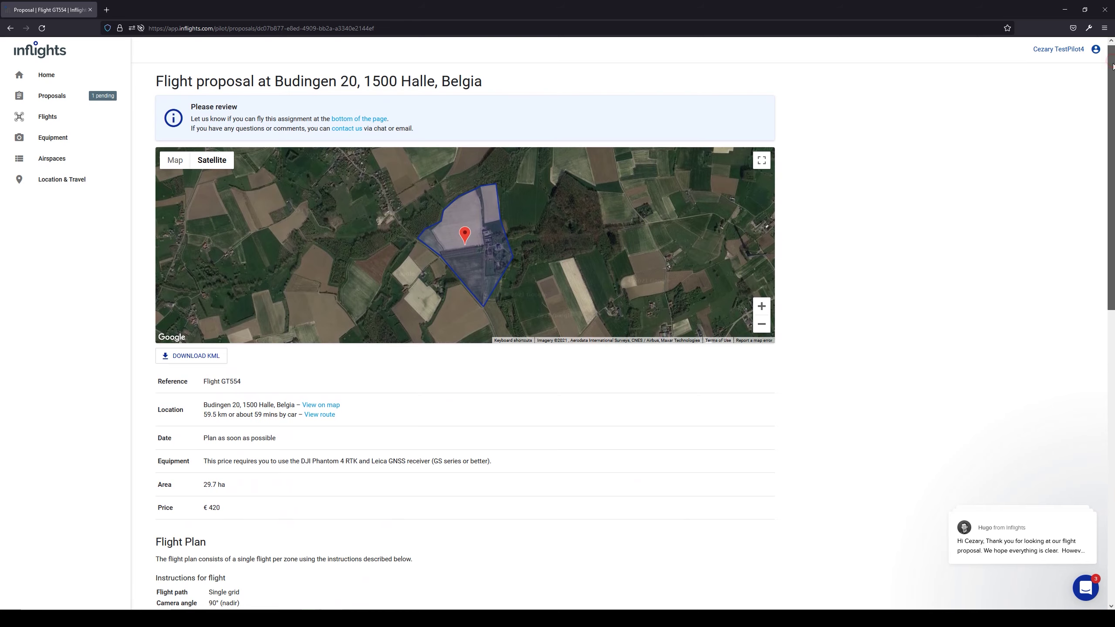
scroll(1101, 132, "down", 3)
scroll(1100, 132, "down", 6)
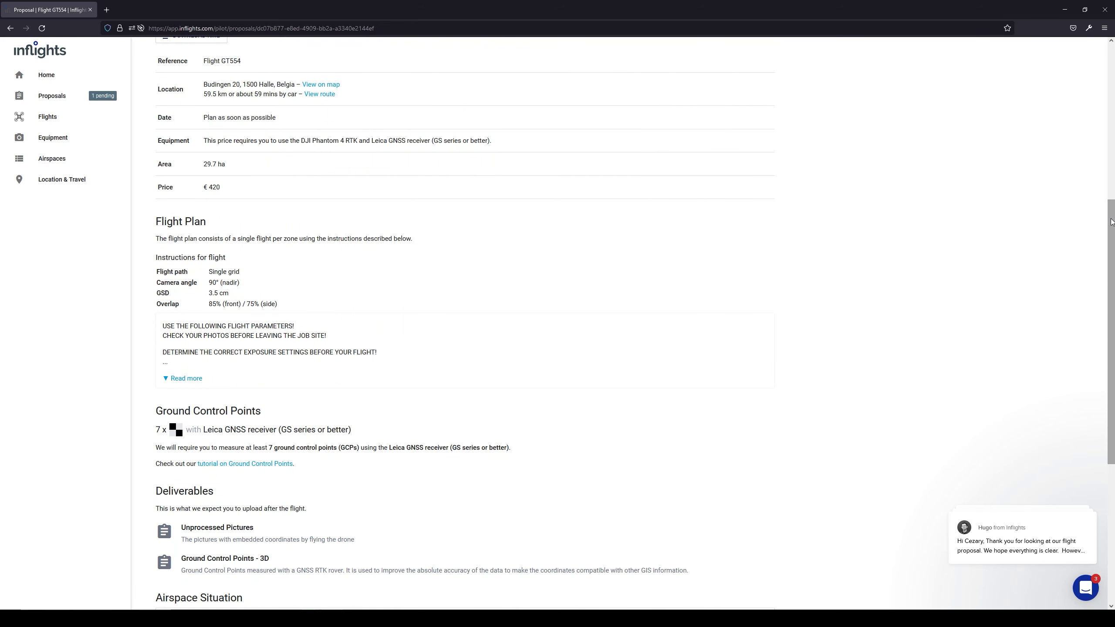
left_click_drag(1112, 221, 1094, 357)
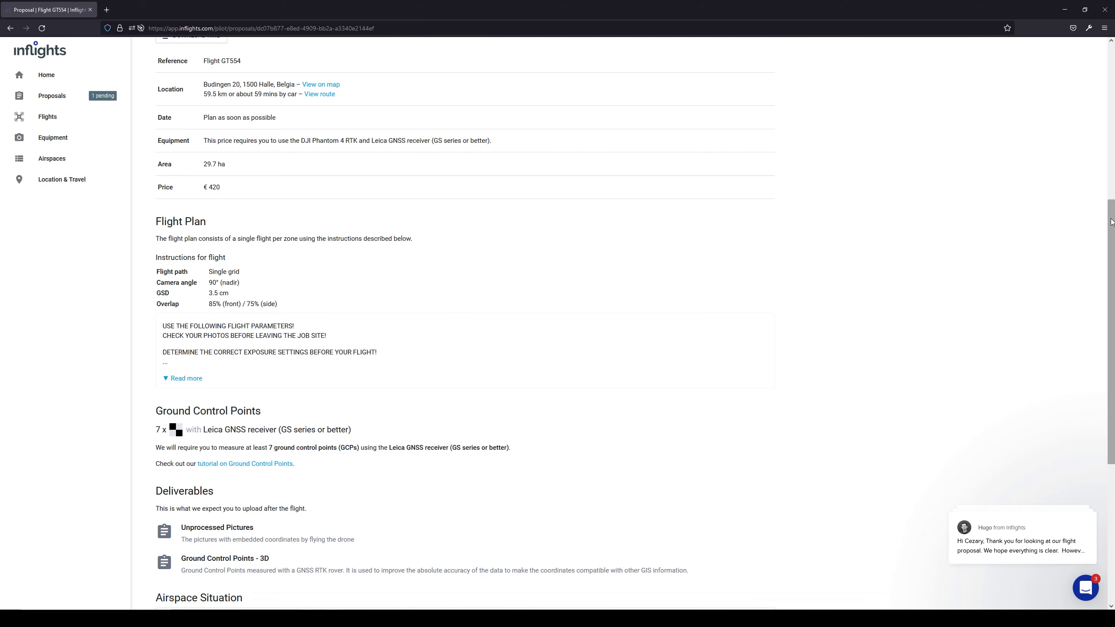
scroll(1099, 320, "down", 4)
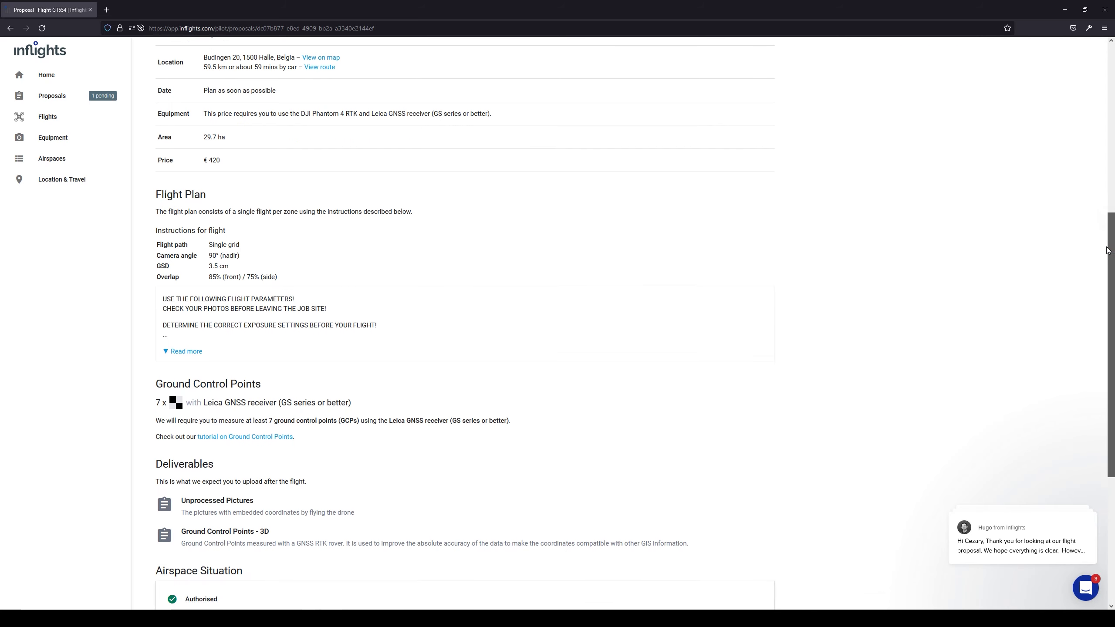
scroll(1100, 316, "down", 3)
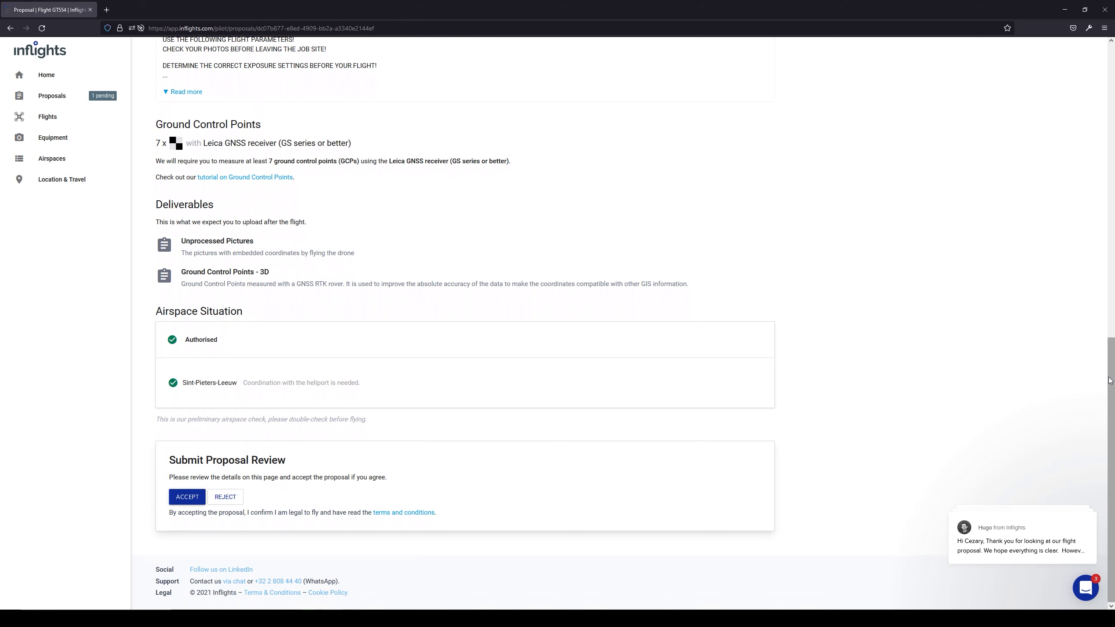
scroll(1109, 381, "up", 6)
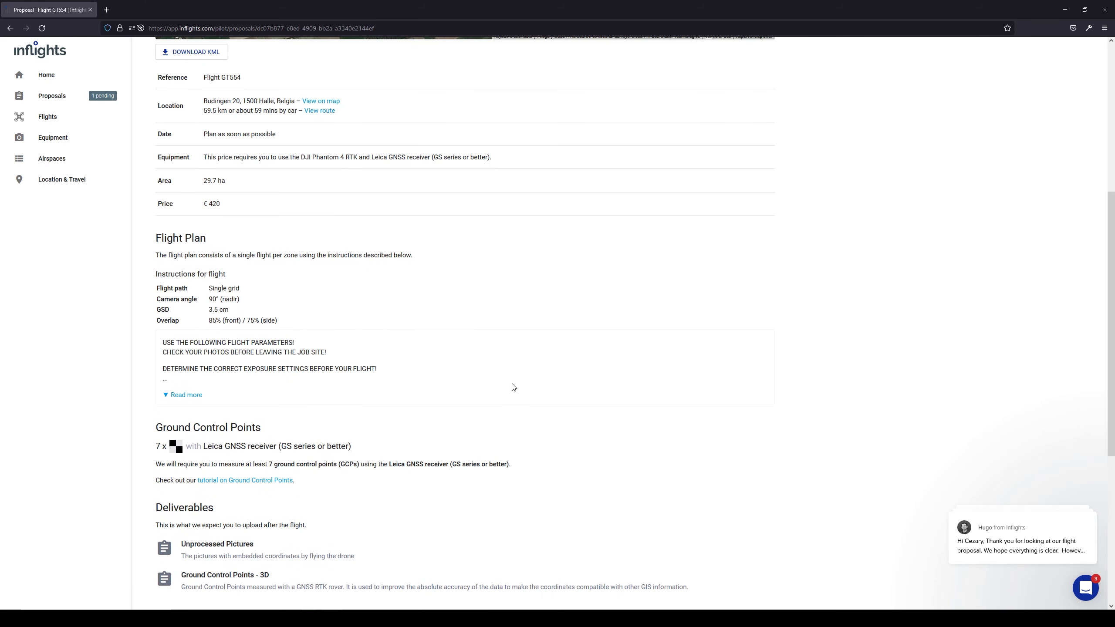
left_click(181, 395)
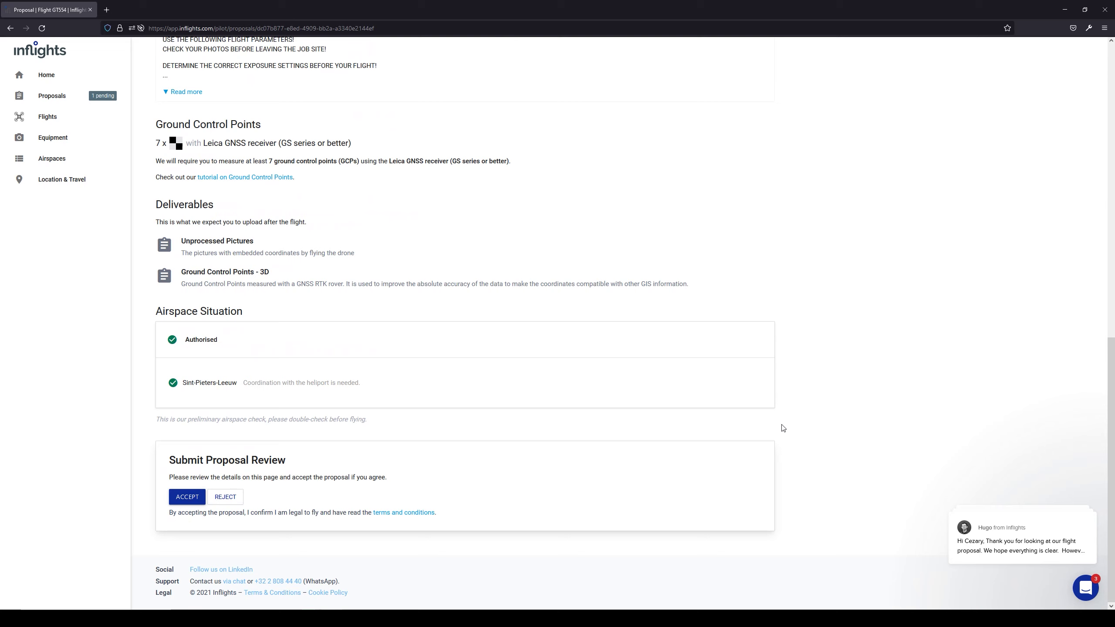
left_click_drag(1113, 379, 1113, 78)
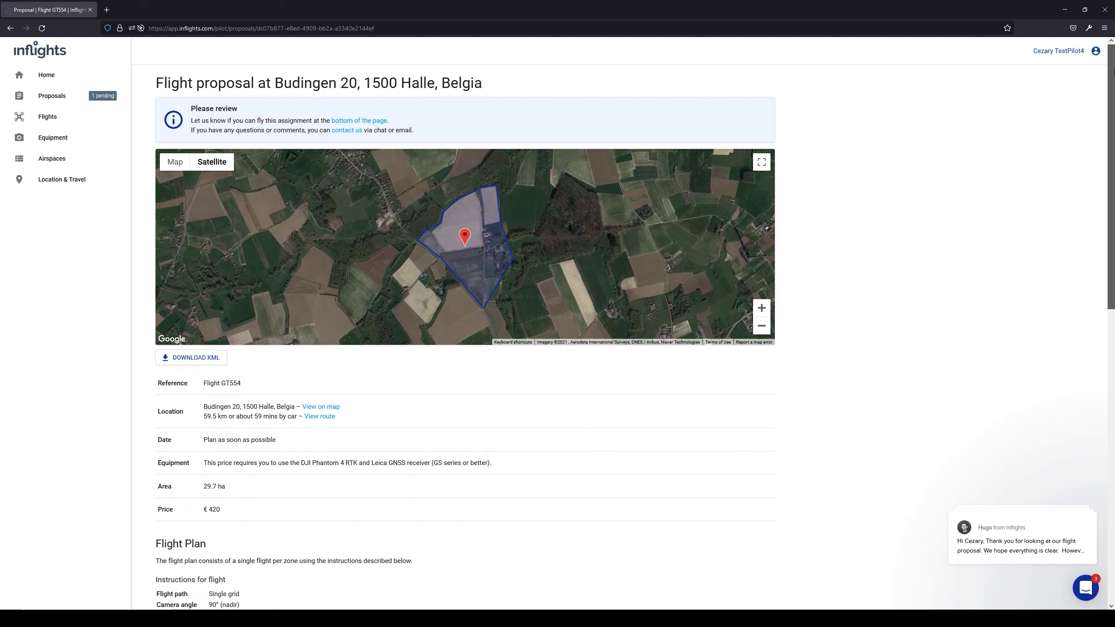
Accept the reviewed flight proposal
left_click_drag(1113, 73, 1108, 313)
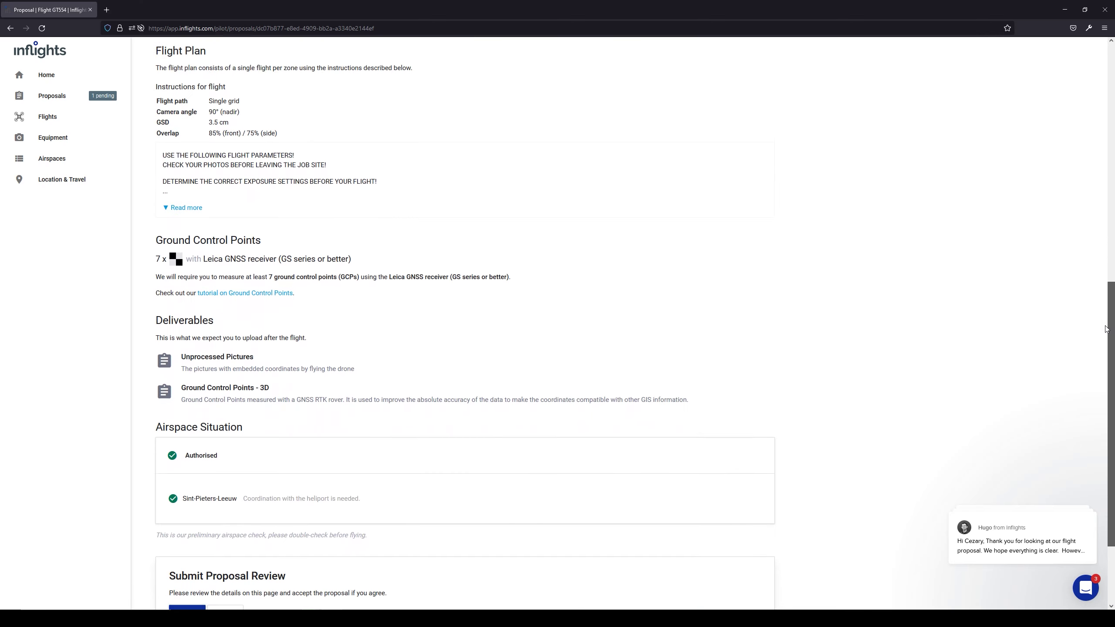
scroll(1103, 351, "down", 2)
scroll(1102, 350, "down", 2)
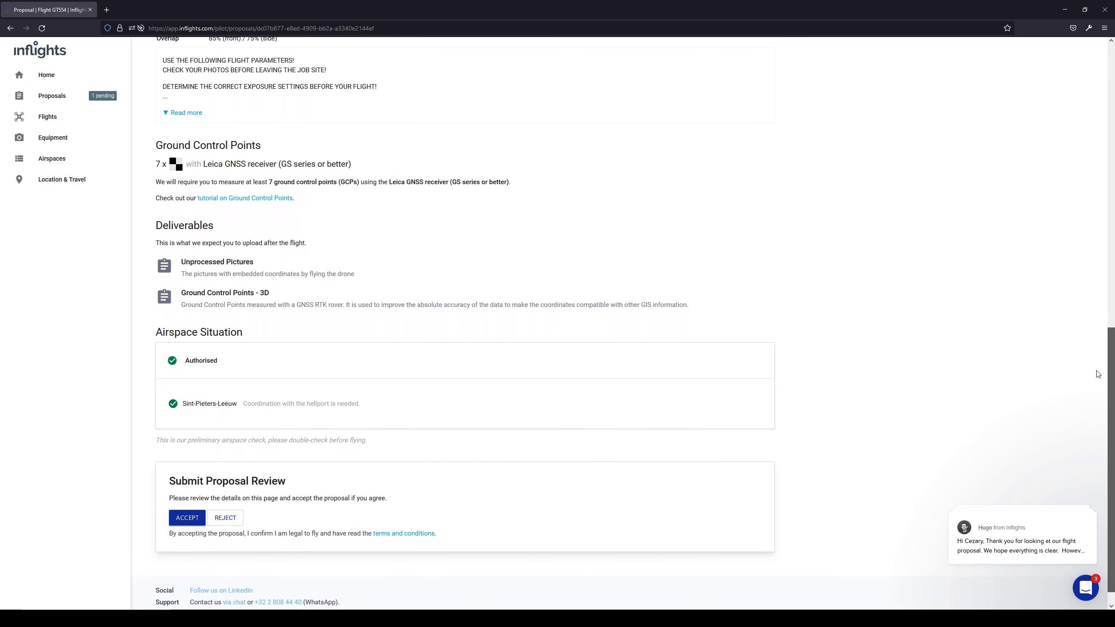
left_click(172, 509)
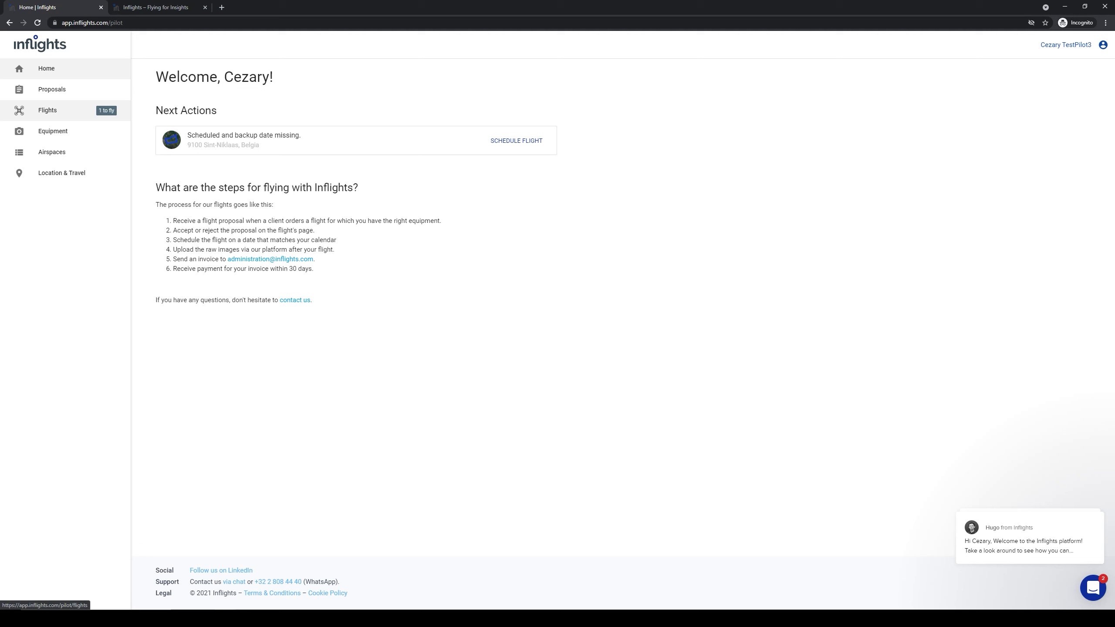
Open the pending flight SB164 and examine its coordination details, flight plan, ground control point requirements and map
left_click(48, 110)
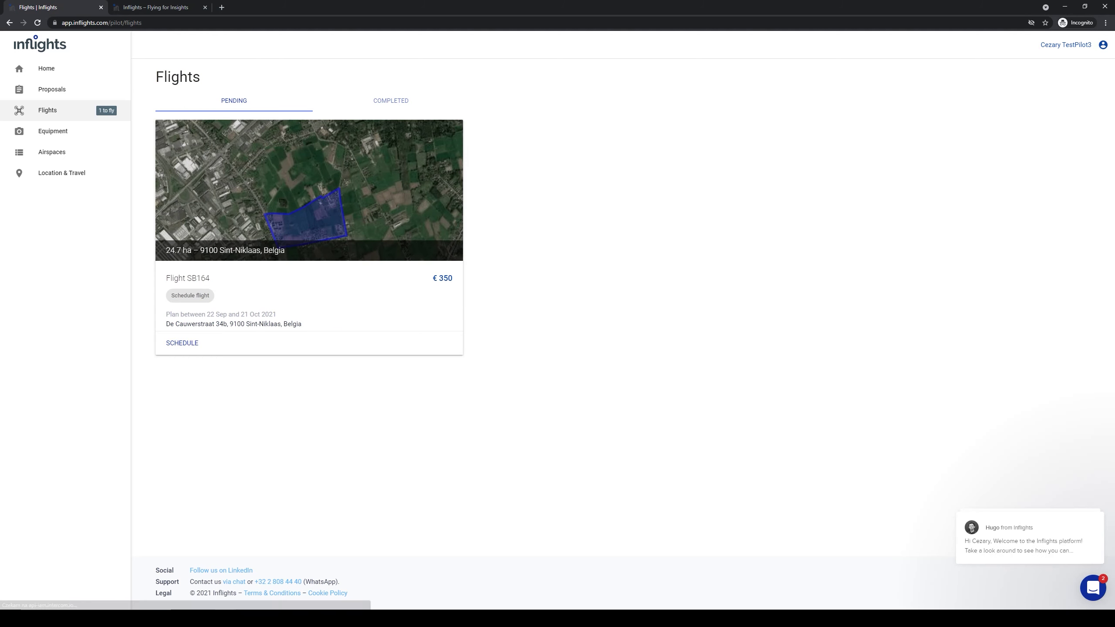
left_click(182, 343)
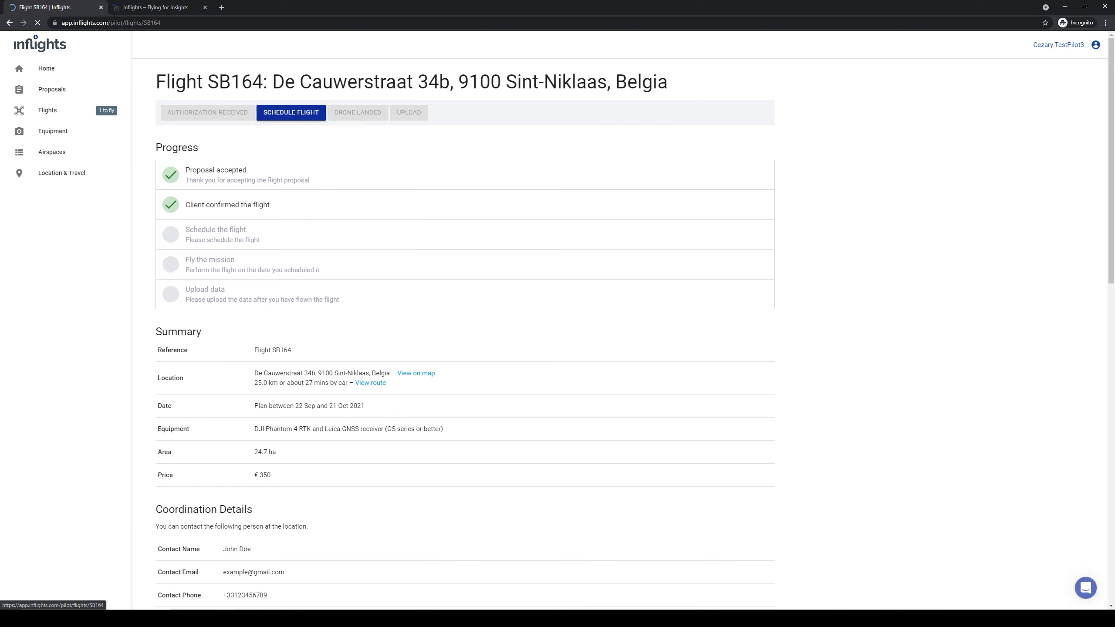
scroll(465, 307, "down", 5)
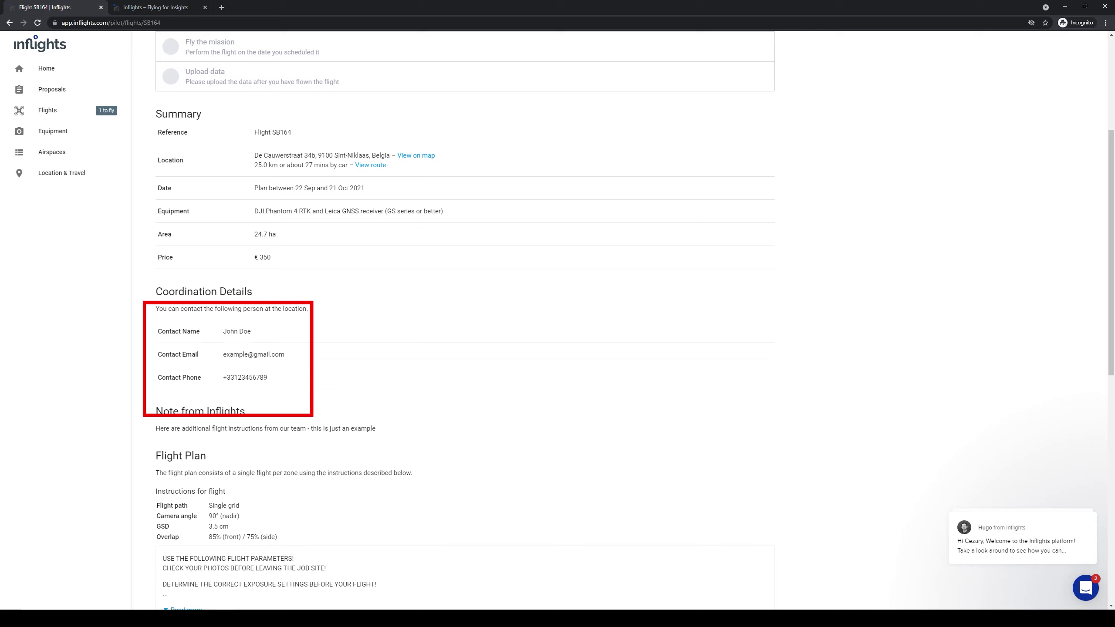
scroll(465, 606, "down", 4)
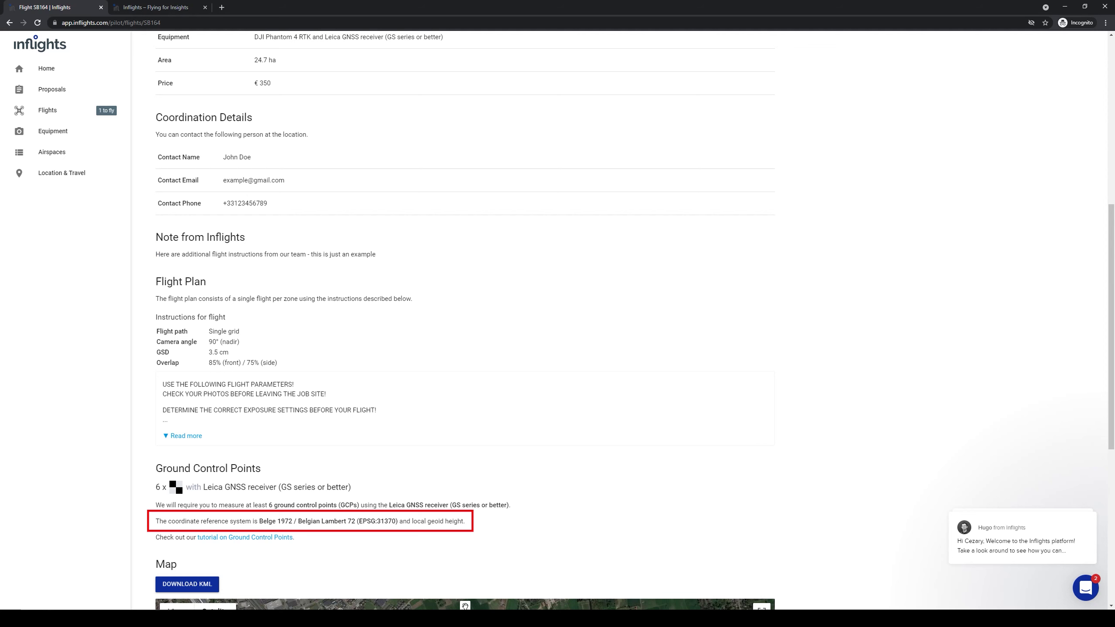
scroll(464, 321, "down", 3)
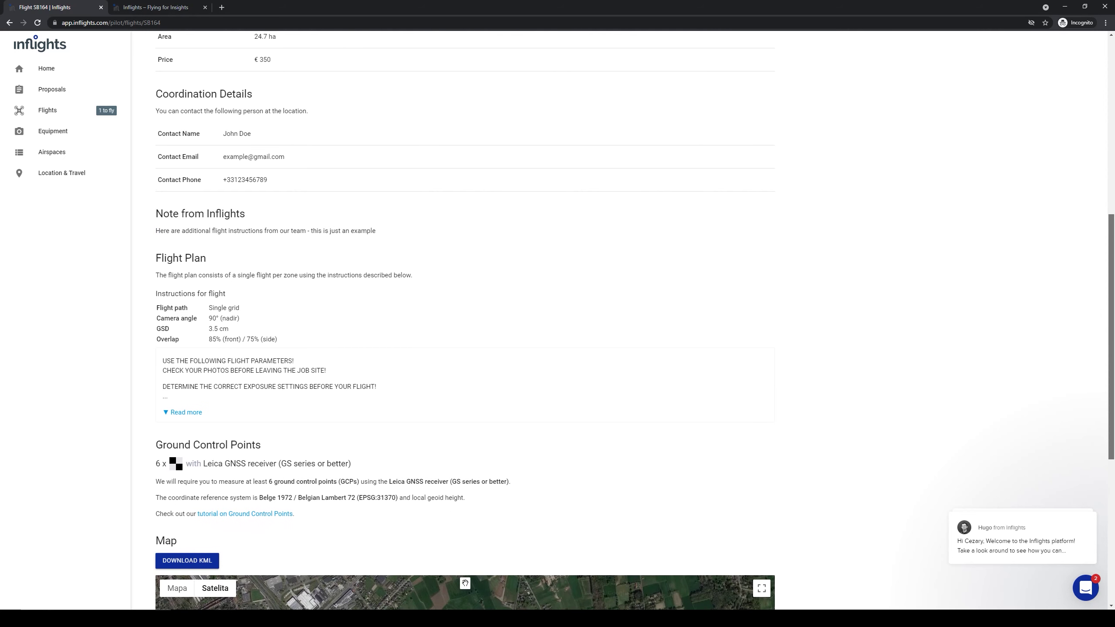
scroll(465, 486, "down", 2)
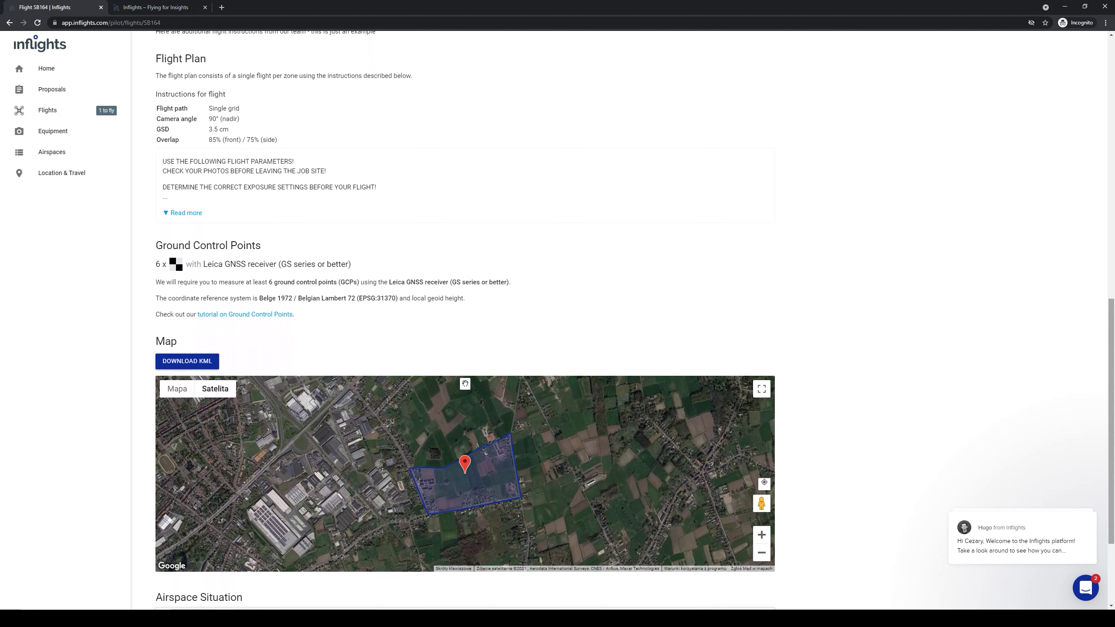
Schedule flight SB164 for 21 September 2021 and update the flight
scroll(465, 383, "up", 10)
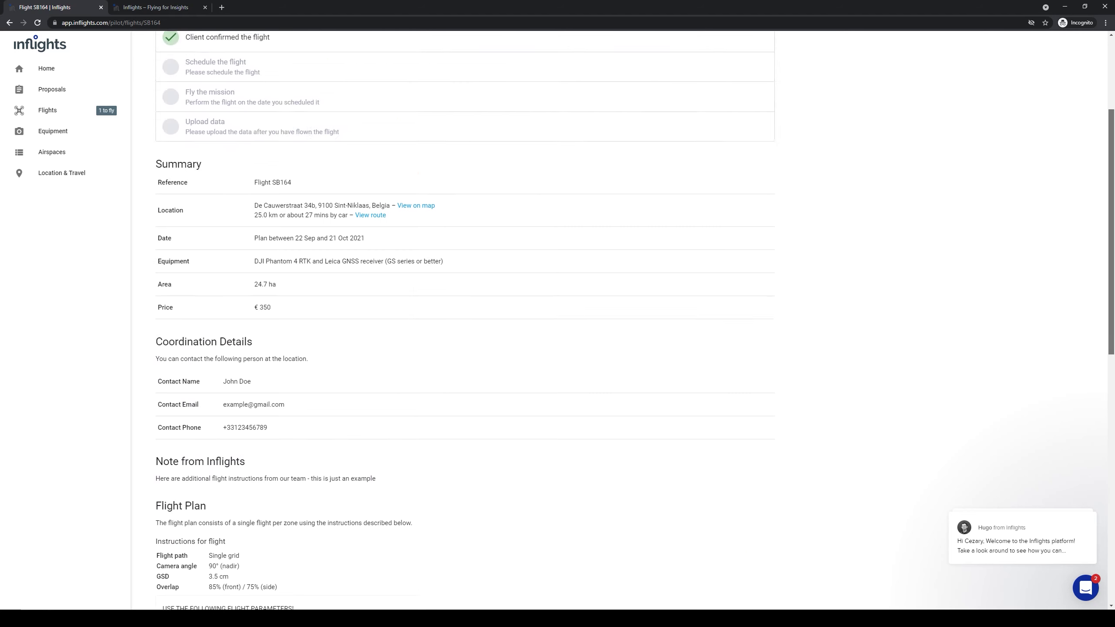
scroll(465, 307, "up", 4)
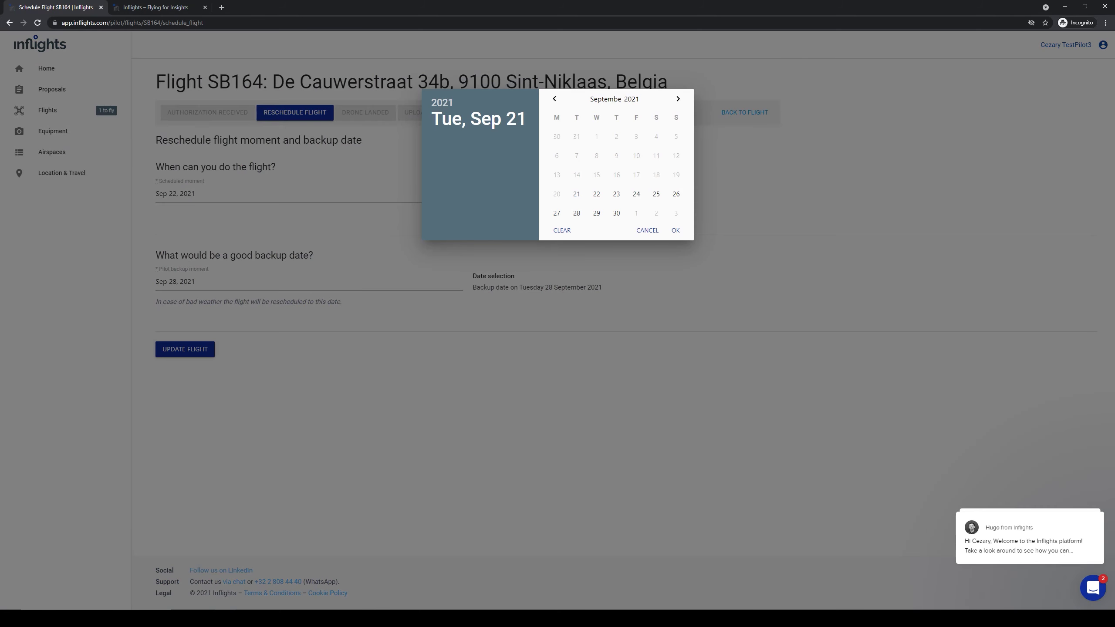
left_click(576, 193)
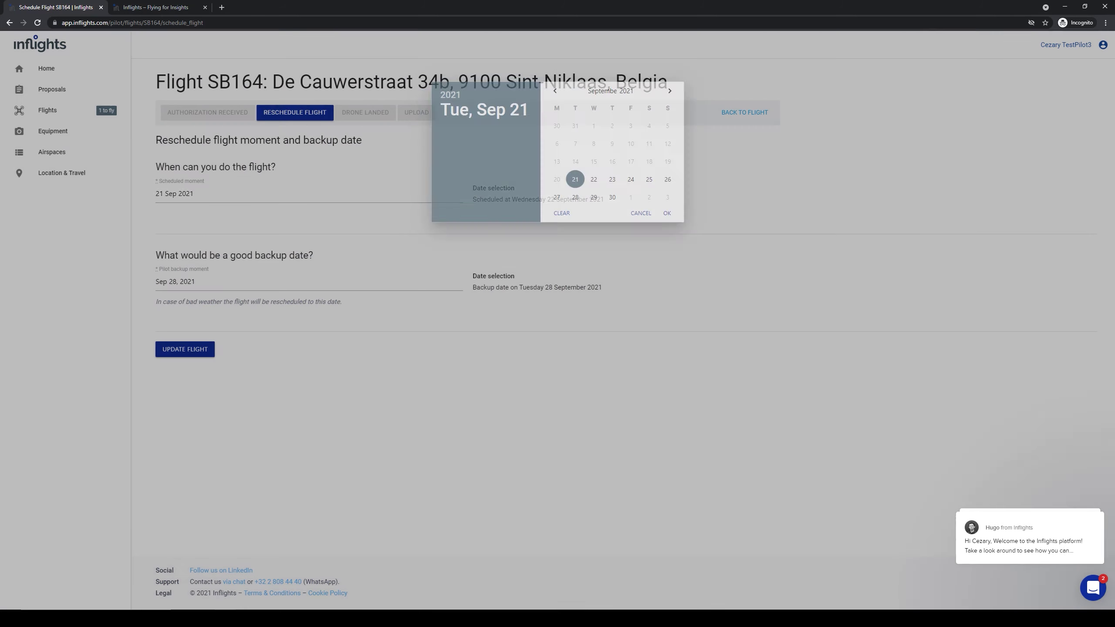
left_click(184, 349)
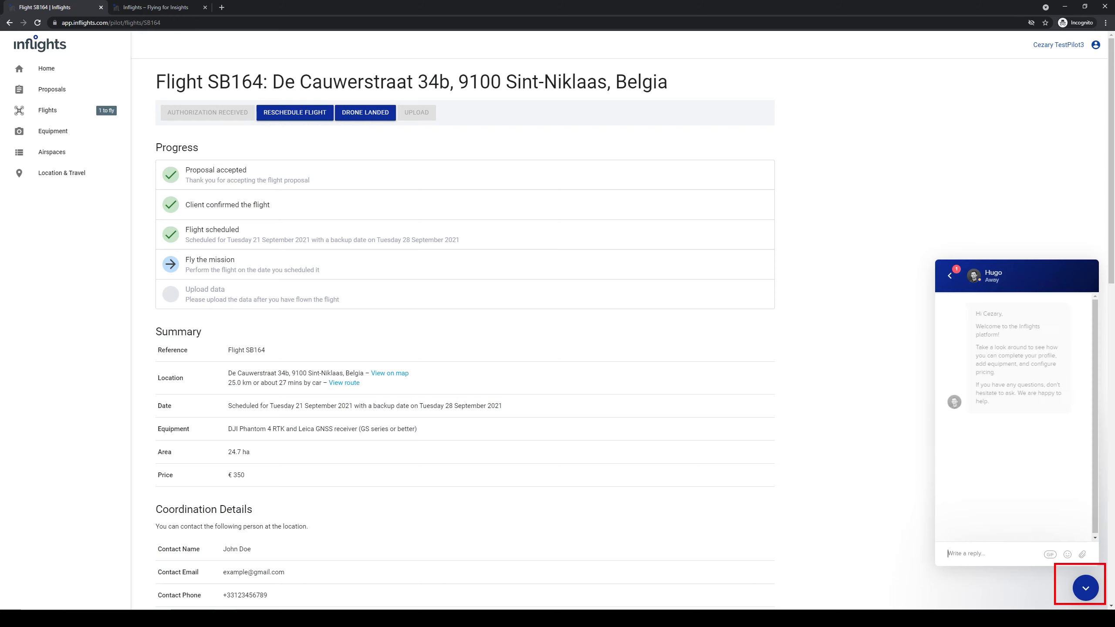
Draft the support chat message "I need extra help for Flight SB164. Example question......", leave it unsent and close the chat
type("I need extra help for")
left_click_drag(156, 82, 262, 82)
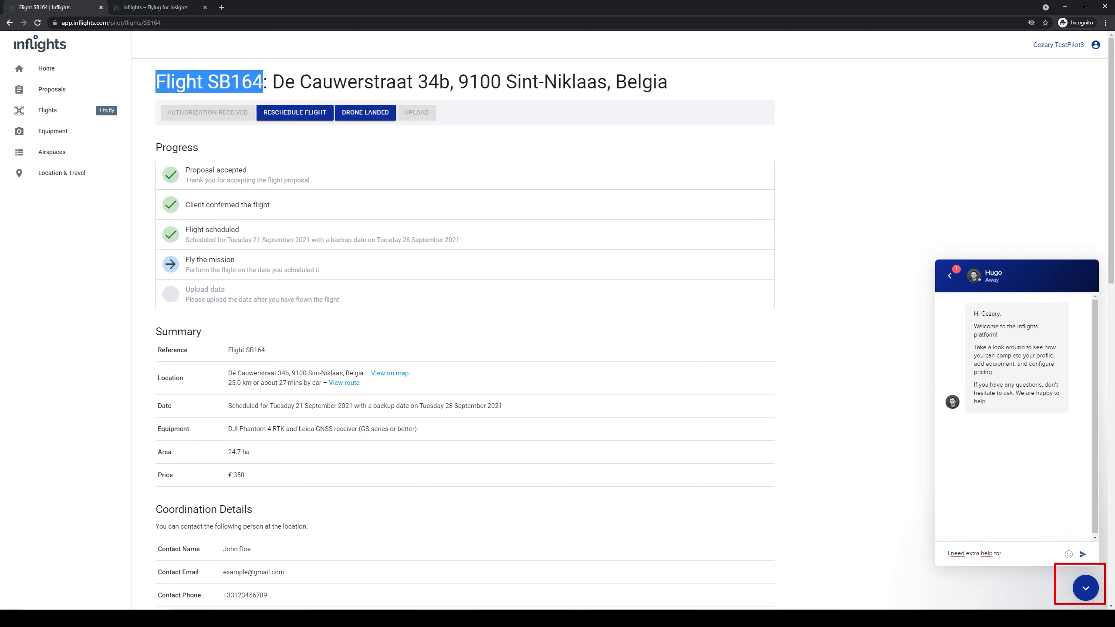
key("ctrl+c")
left_click(1003, 554)
key("ctrl+v")
type(". Example question")
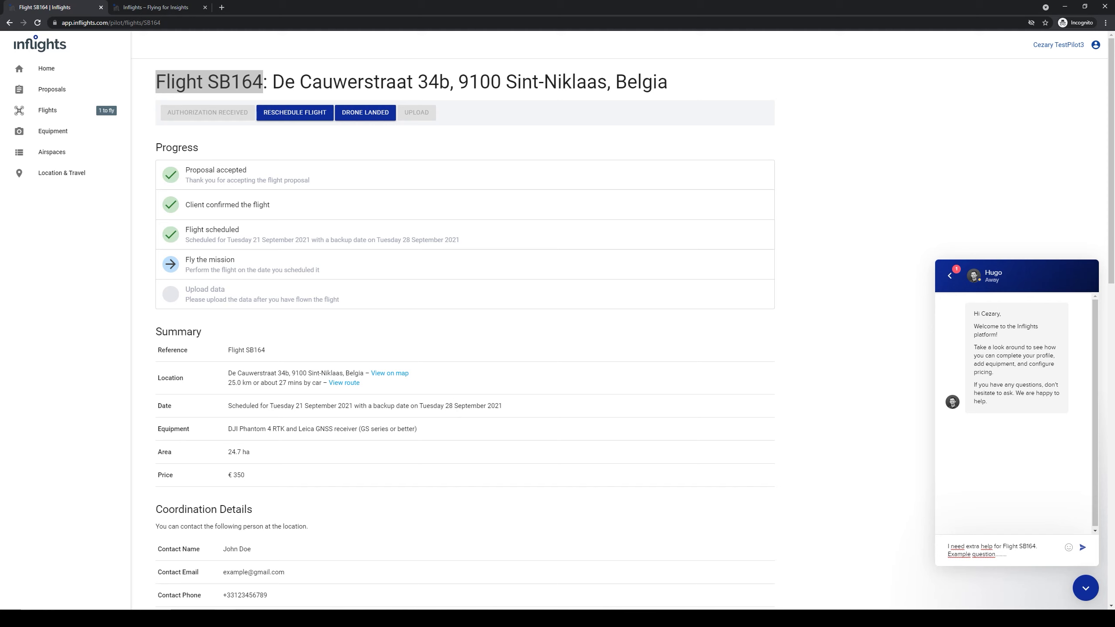
left_click(949, 275)
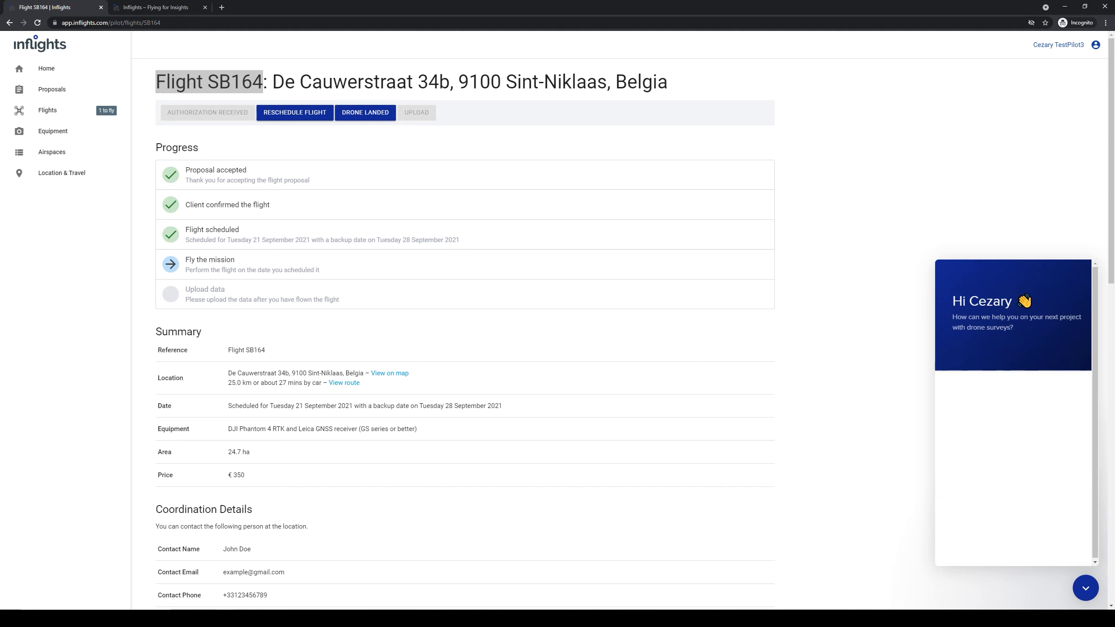
left_click(1085, 587)
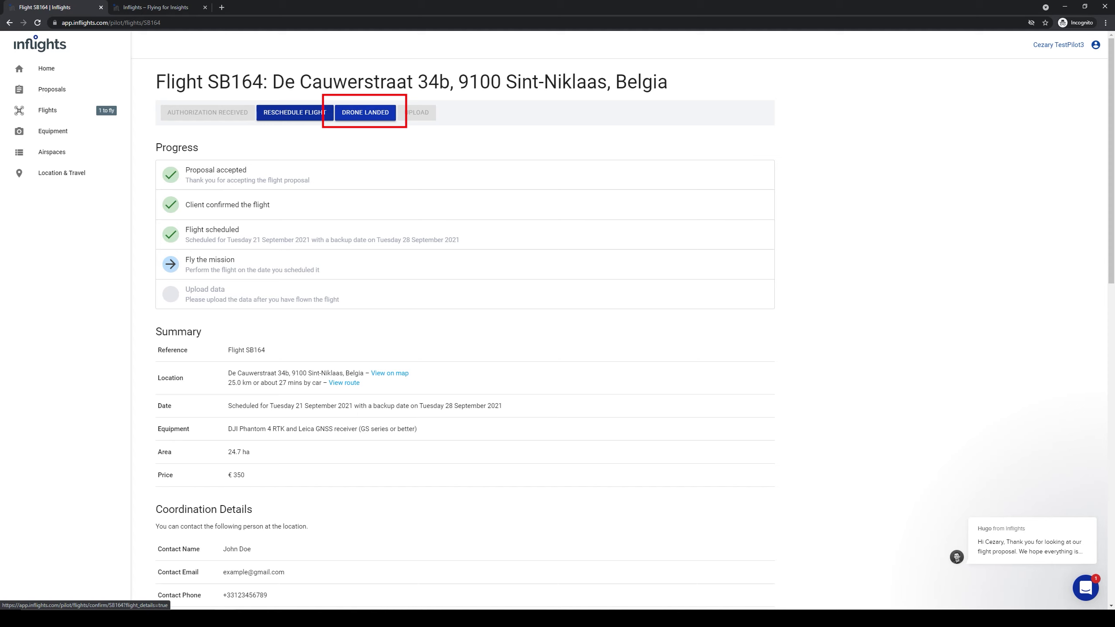
Confirm that the drone has landed for flight SB164 and upload the GCPs text file as Ground Control Points - 3D
left_click(366, 112)
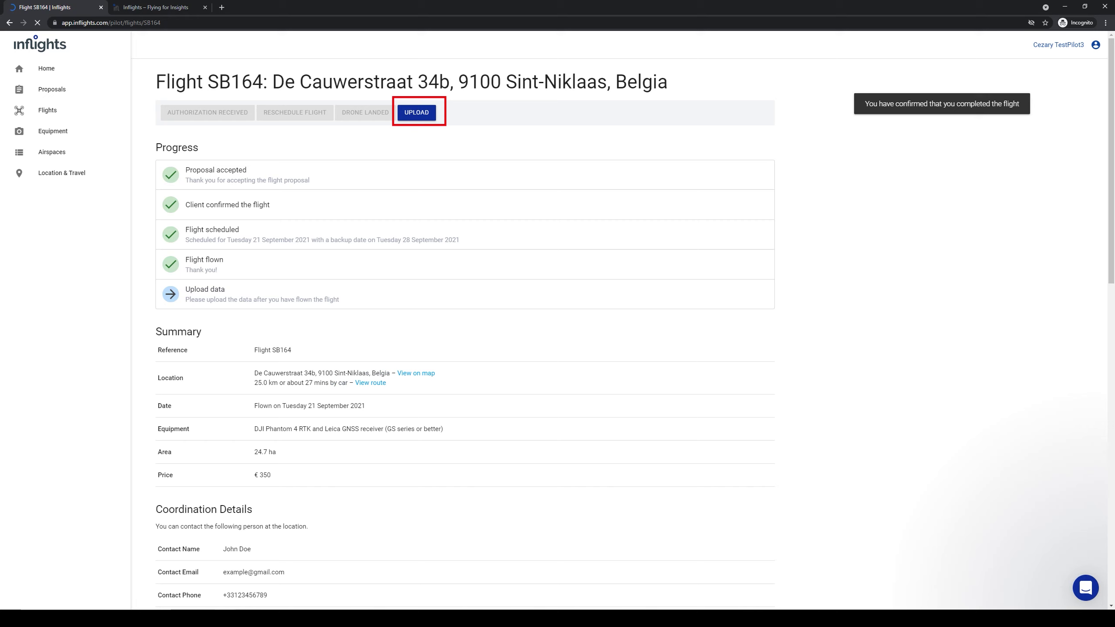
scroll(465, 307, "down", 1)
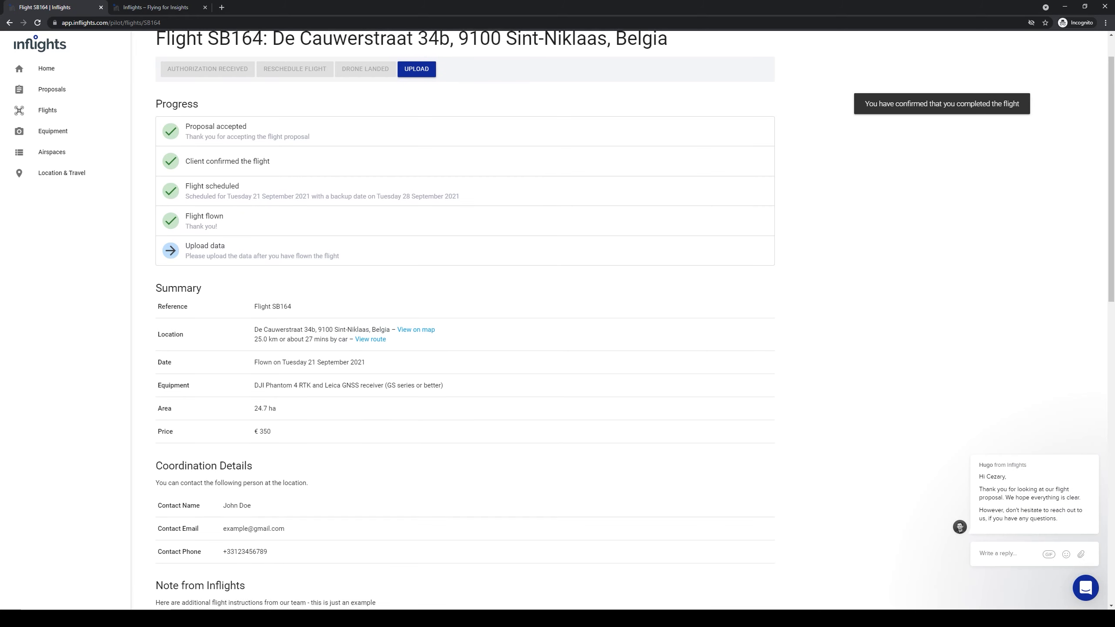
left_click(416, 69)
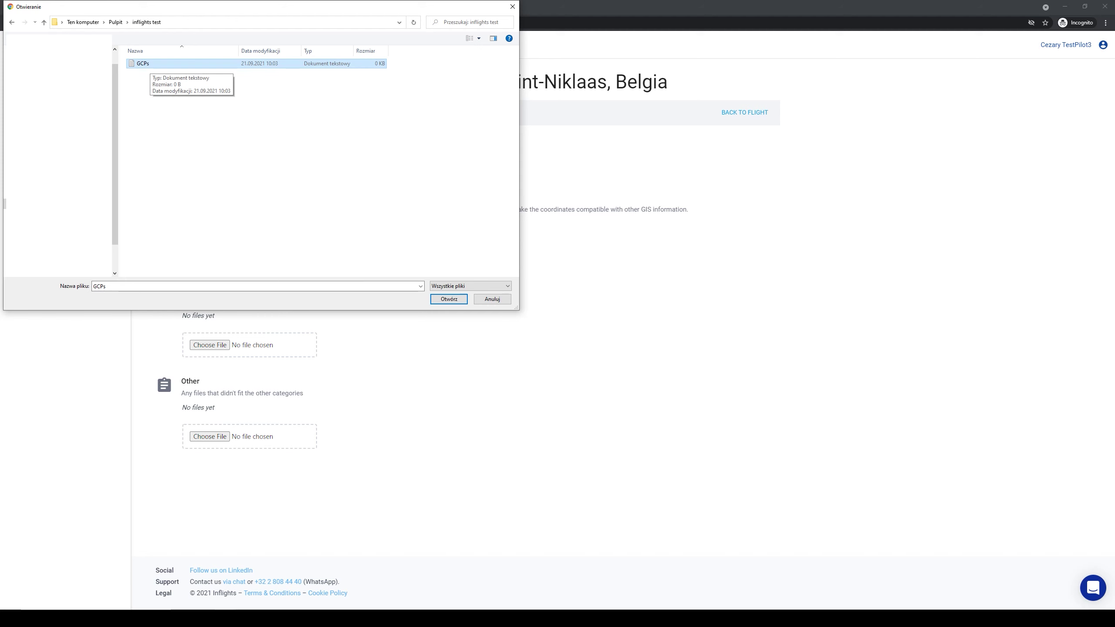
key("Return")
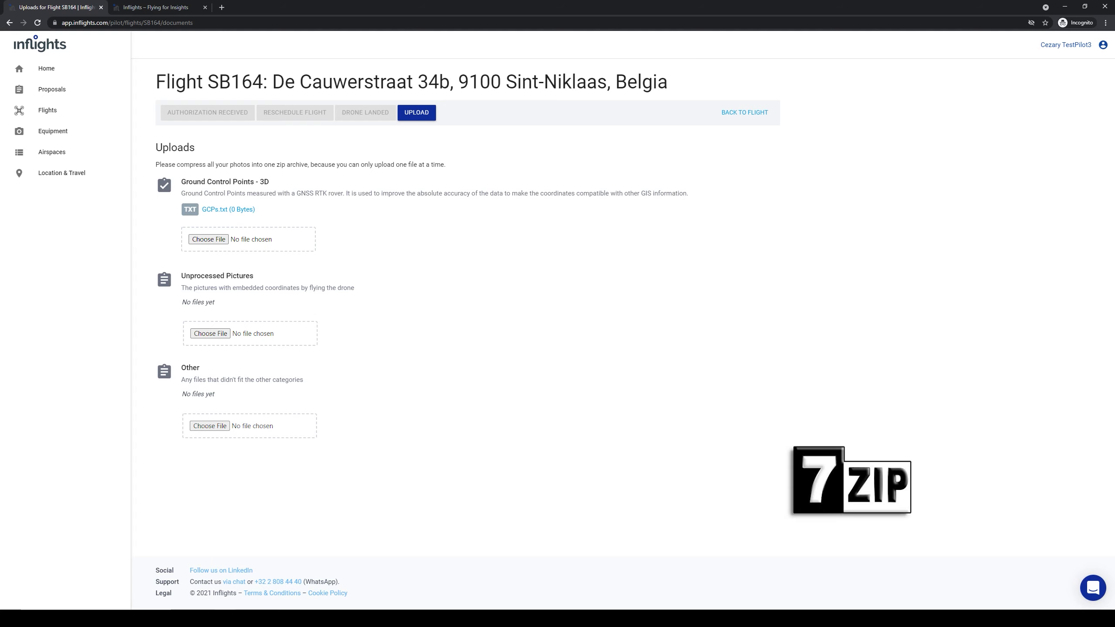
Upload the archive "Flight SB164 pictures example 2" from the Untitled Export folder as Unprocessed Pictures and return to the pilot home page
key("alt+Tab")
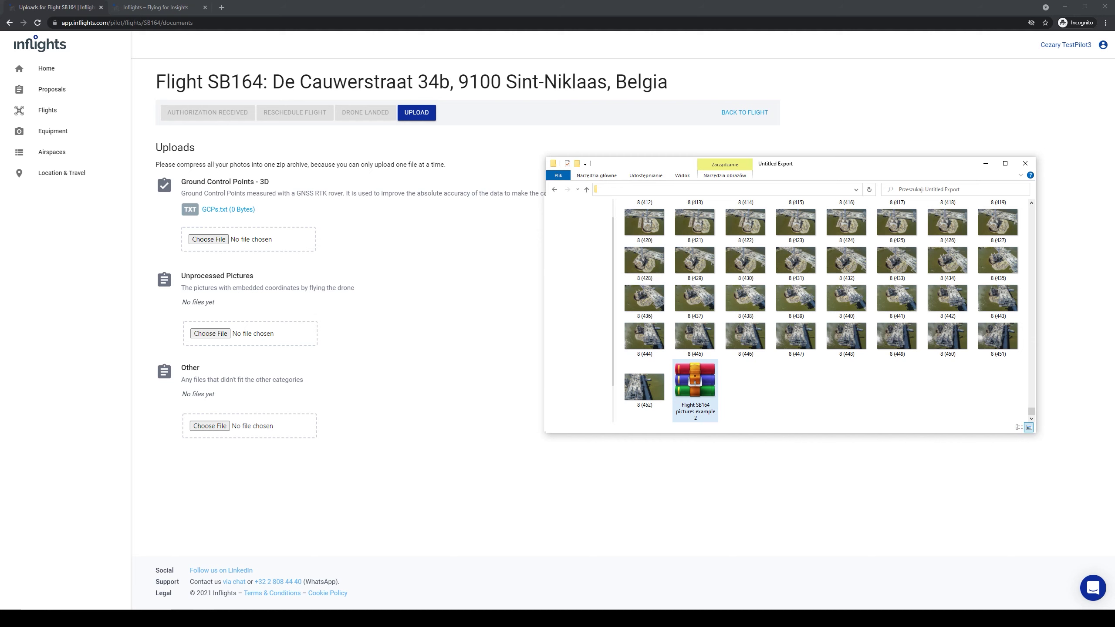
left_click_drag(698, 387, 284, 342)
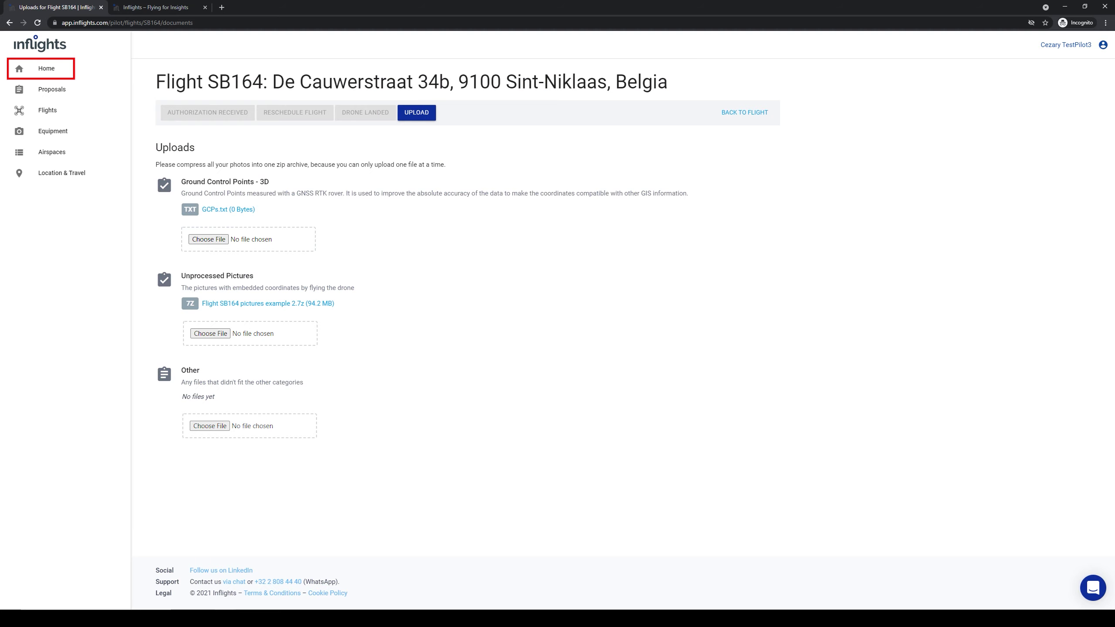
left_click(46, 69)
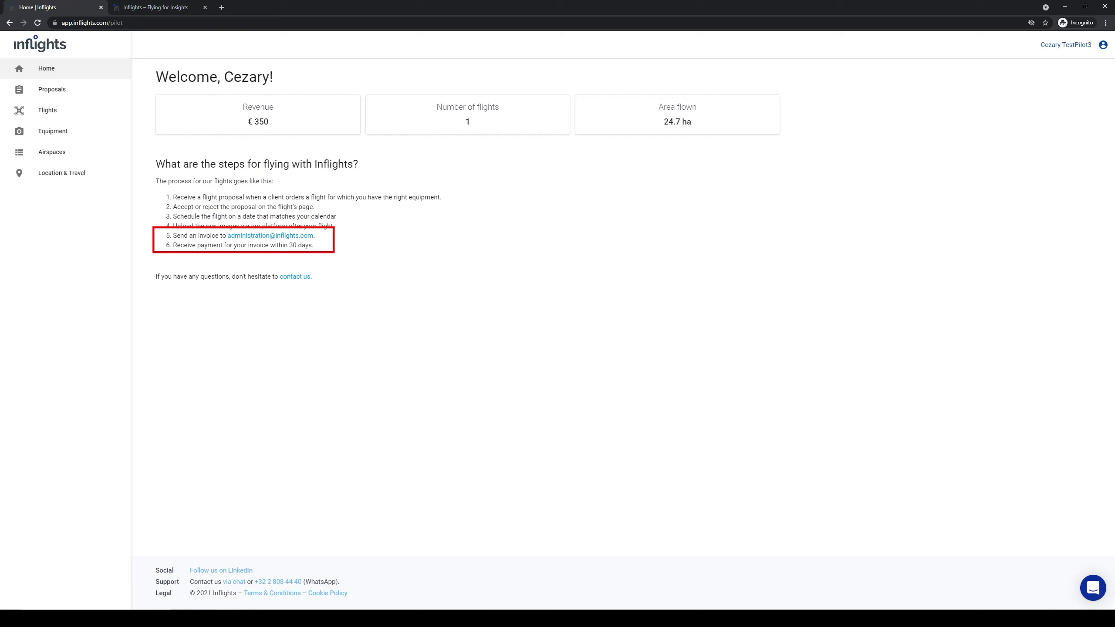